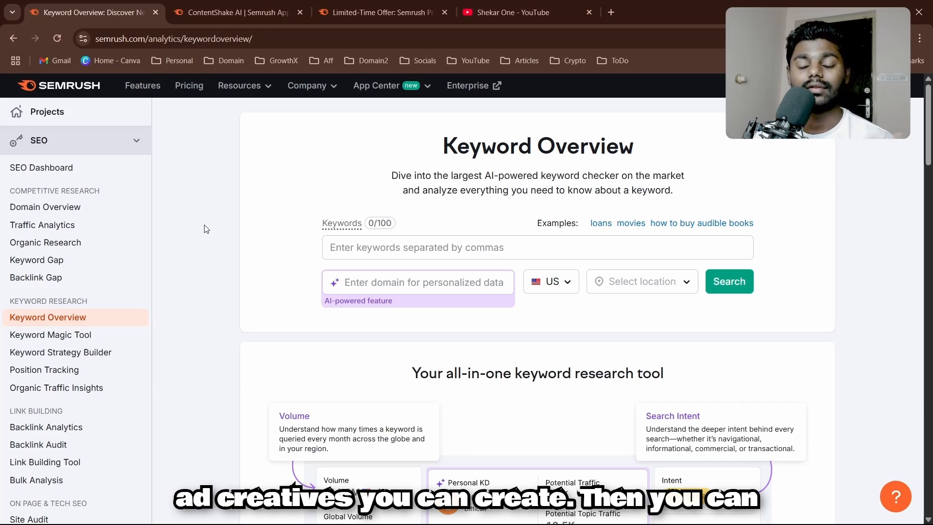
Step: Read the limited-time offer text about the personal AI assistant included with Semrush Pro
{"action": "left_click", "coordinate": [238, 12]}
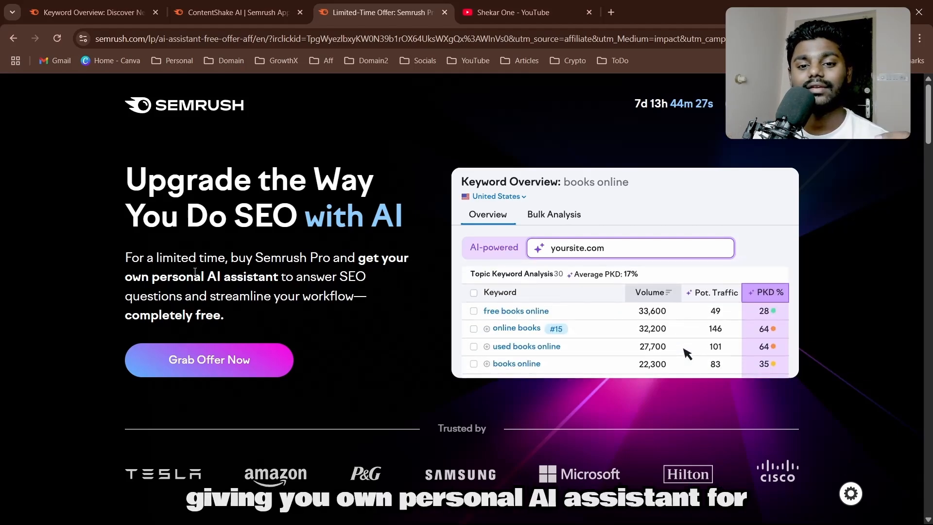
{"action": "left_click_drag", "start_coordinate": [194, 278], "coordinate": [232, 279]}
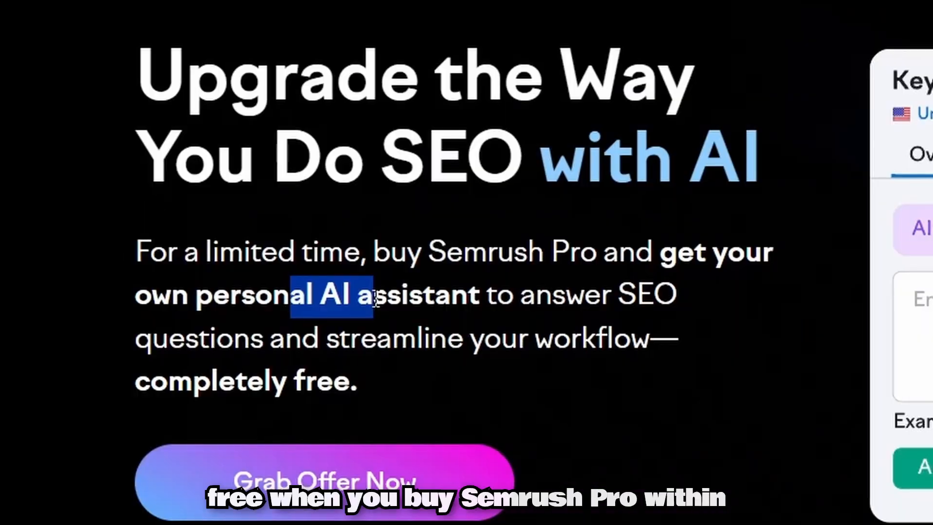
{"action": "left_click_drag", "start_coordinate": [447, 253], "coordinate": [583, 252]}
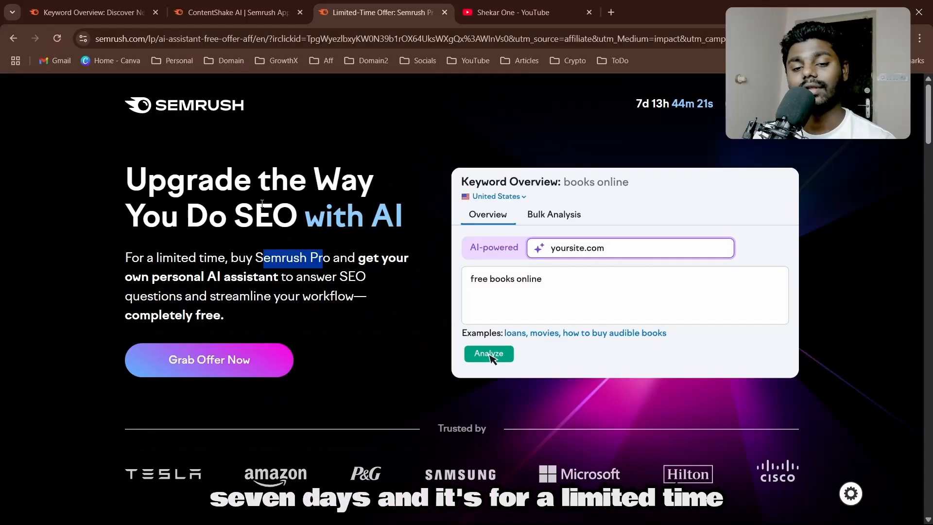
{"action": "left_click", "coordinate": [216, 281]}
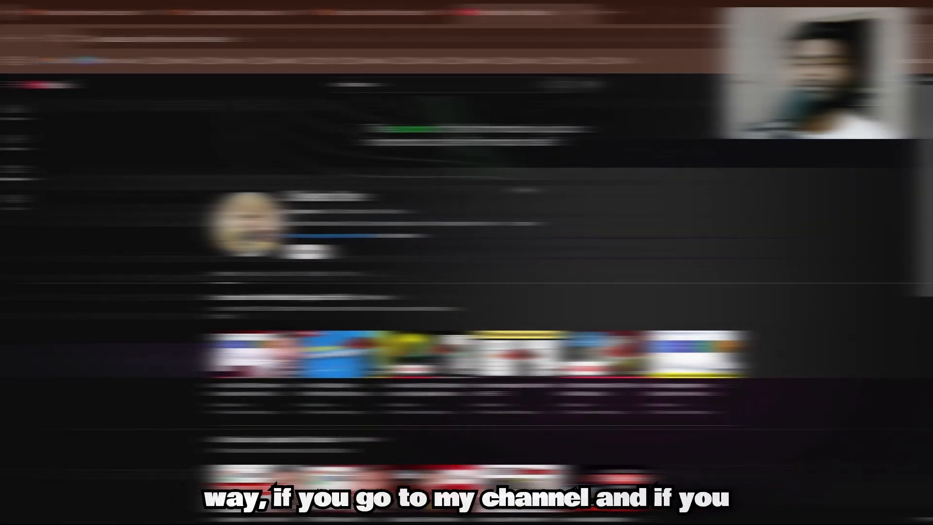
Step: Browse the "Semrush Keyword Research for SEO (Tutorials)" playlist on the YouTube channel's home page, including its further videos
{"action": "scroll", "coordinate": [513, 190], "scroll_direction": "down", "scroll_amount": 10}
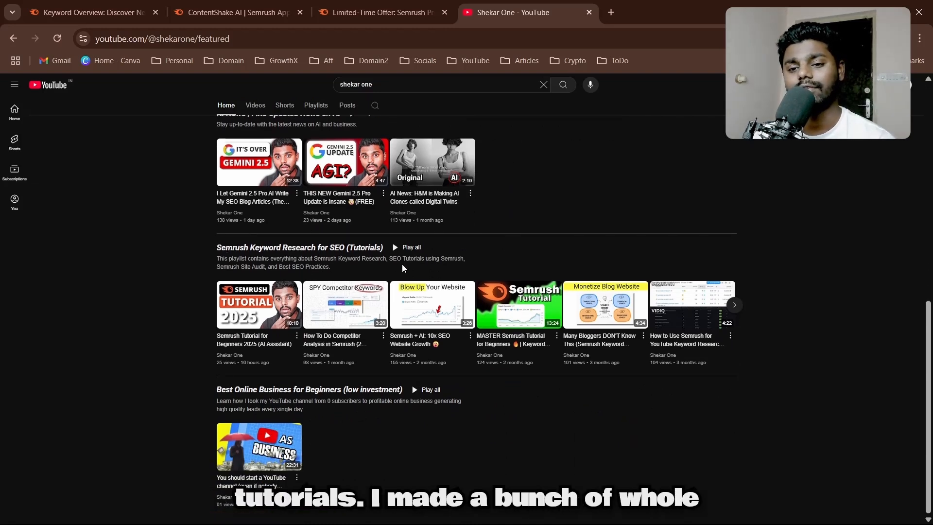
{"action": "left_click", "coordinate": [735, 307]}
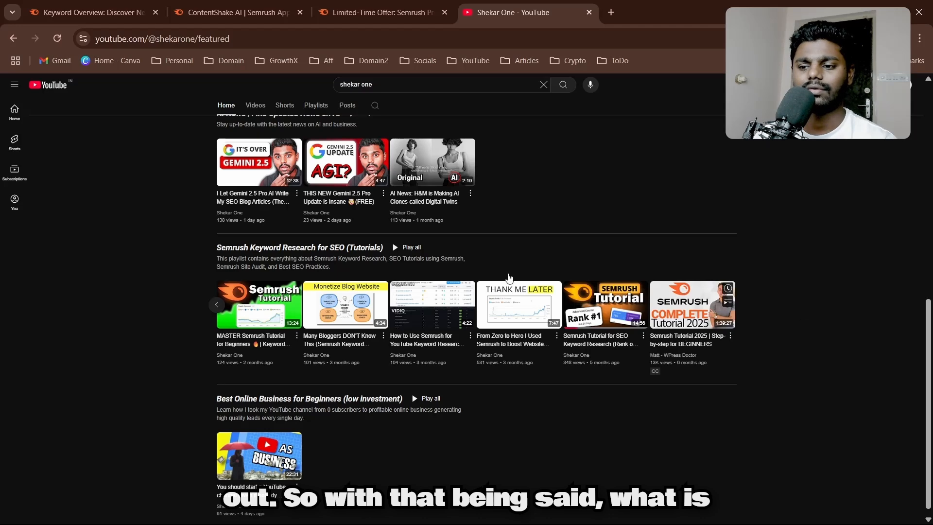
Step: Look over the ContentShake AI content dashboard with its article generation field, and the Keyword Overview page
{"action": "left_click", "coordinate": [238, 13]}
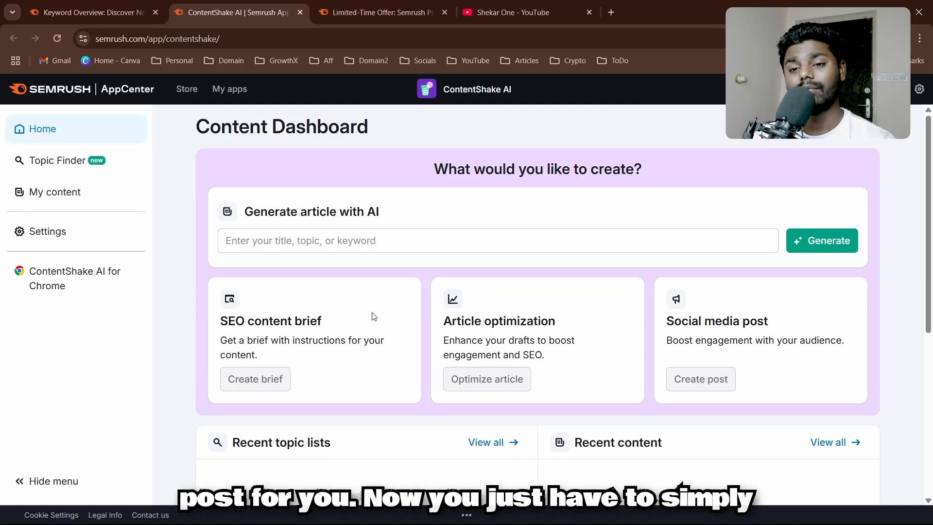
{"action": "left_click", "coordinate": [306, 246]}
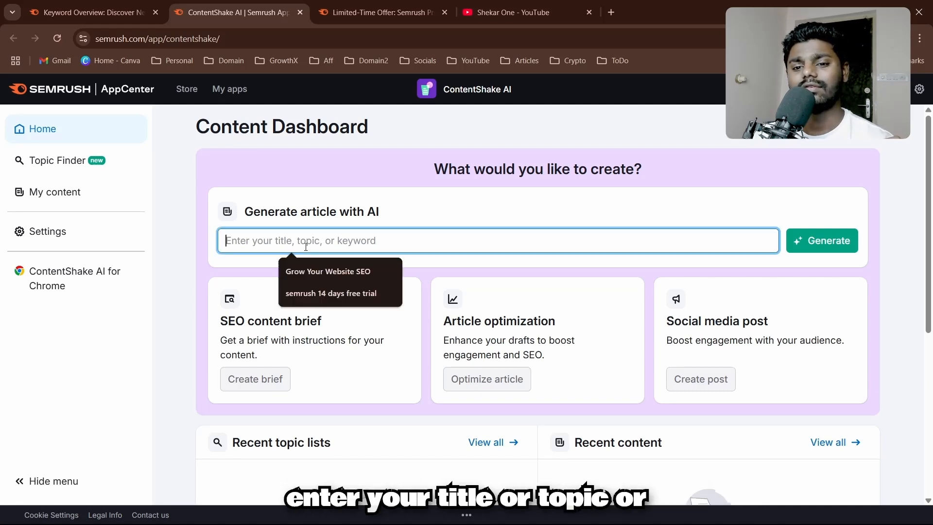
{"action": "left_click", "coordinate": [243, 268]}
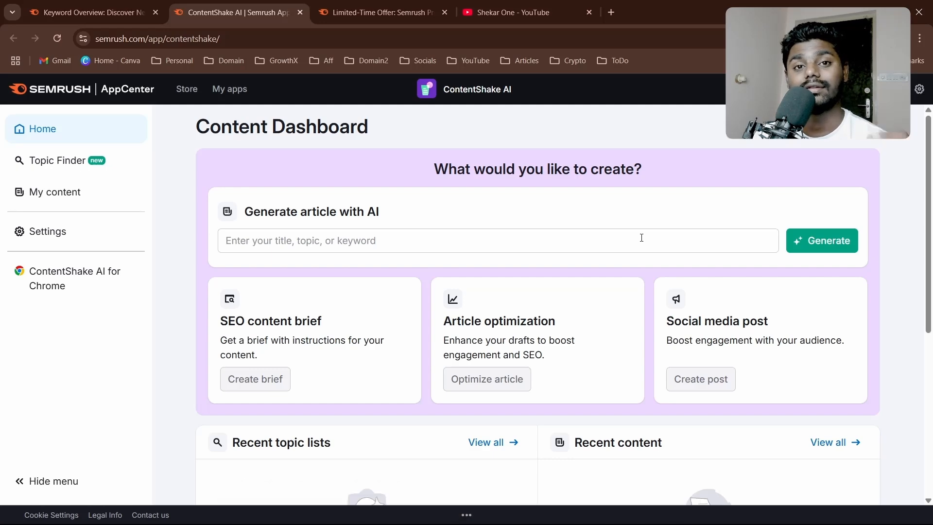
{"action": "left_click", "coordinate": [95, 13]}
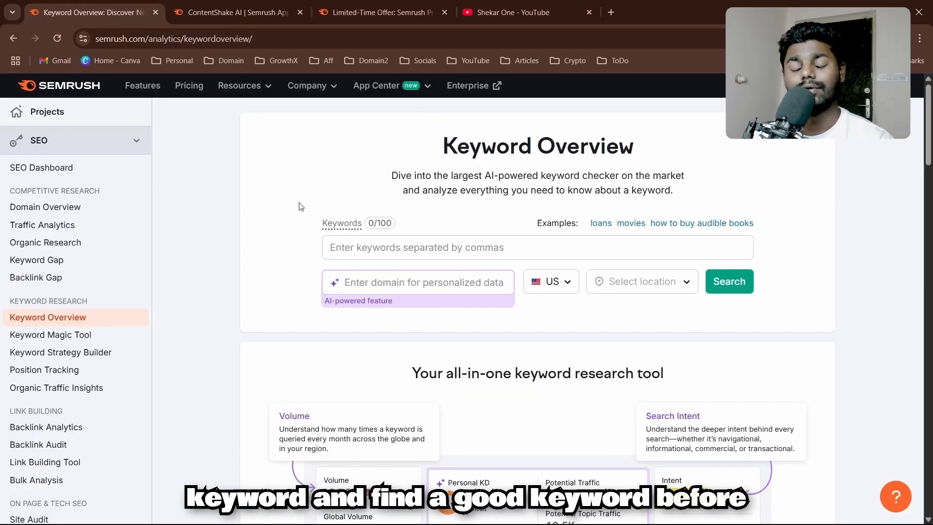
{"action": "left_click", "coordinate": [257, 11]}
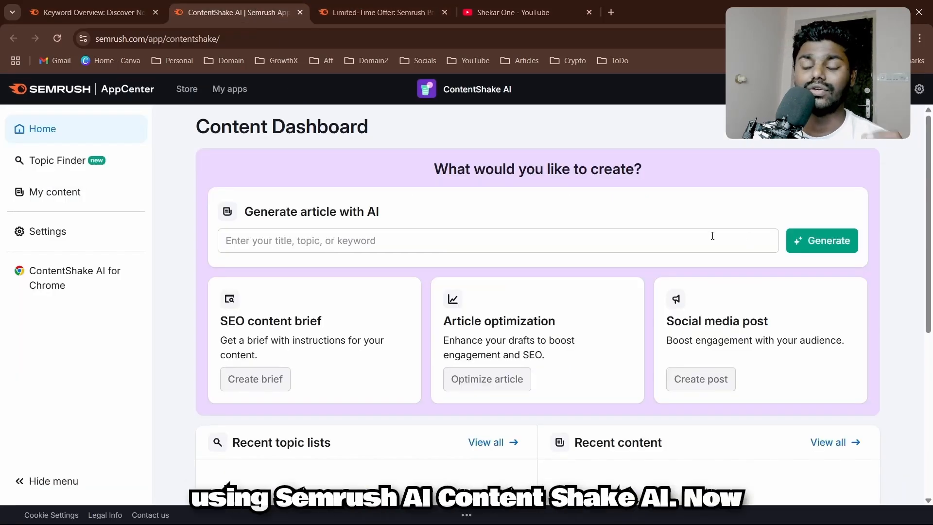
Step: Search the Keyword Magic Tool for "make money" with the domain makemoneyraj.com and the US database
{"action": "left_click", "coordinate": [85, 10]}
{"action": "left_click", "coordinate": [50, 335]}
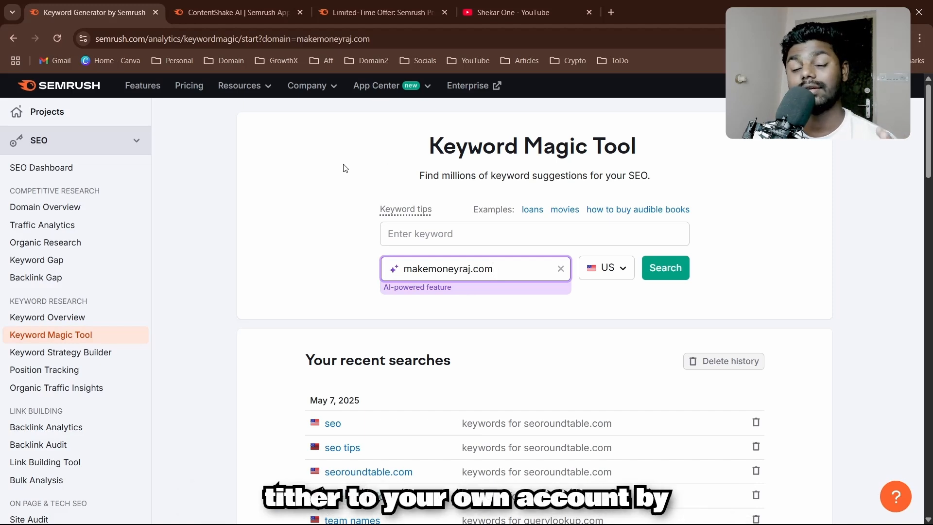
{"action": "left_click", "coordinate": [372, 9]}
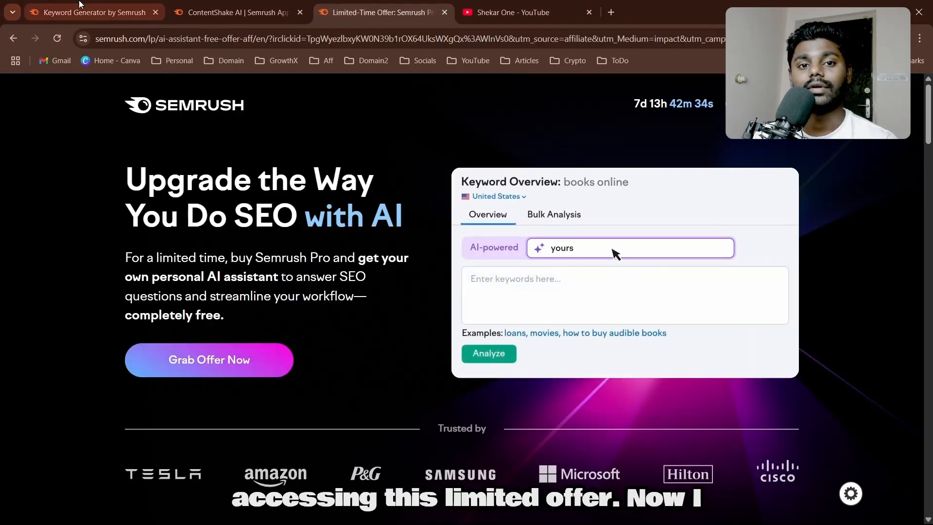
{"action": "left_click", "coordinate": [92, 12]}
{"action": "left_click", "coordinate": [470, 238]}
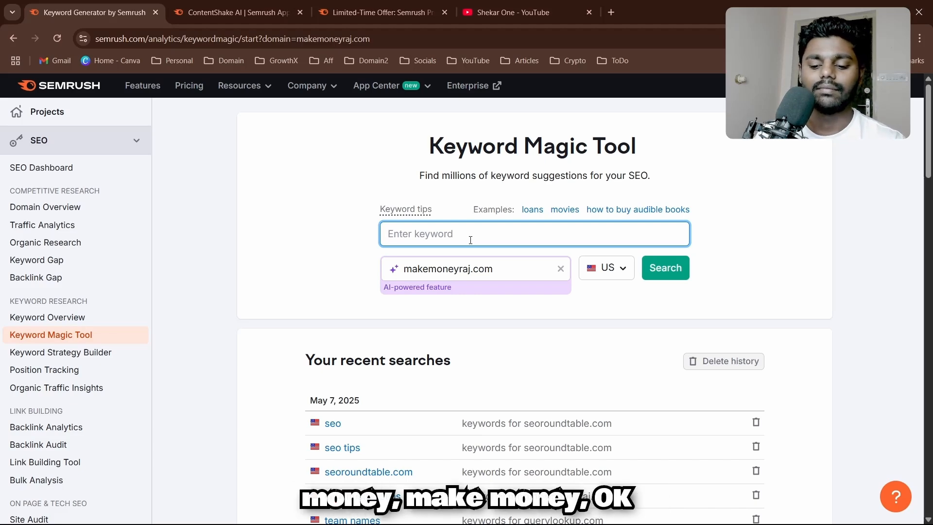
{"action": "type", "text": "make money"}
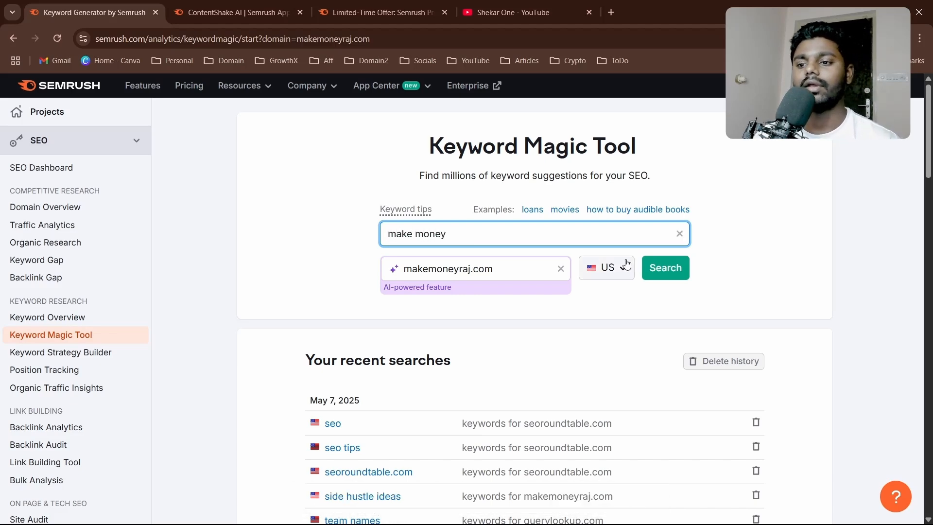
{"action": "left_click", "coordinate": [675, 270]}
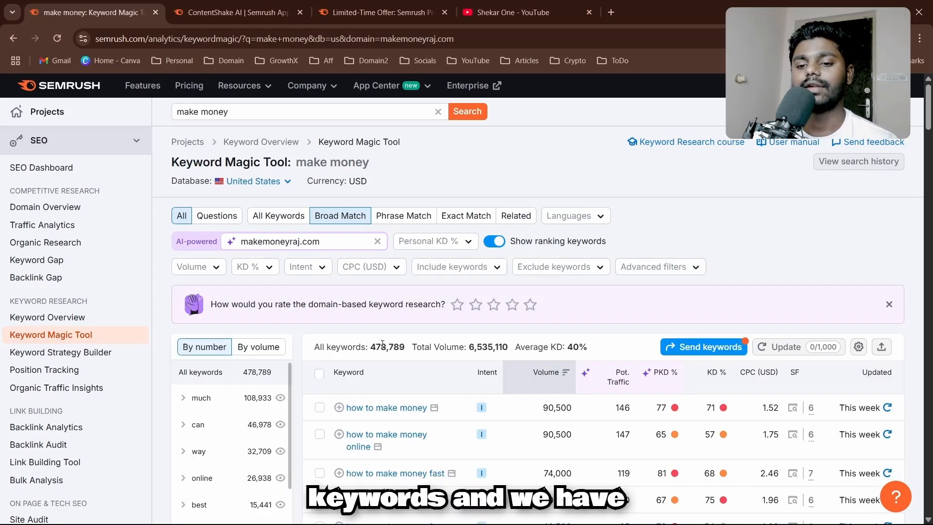
Step: Examine the "make money" keyword results, comparing potential traffic, personal keyword difficulty and general keyword difficulty down the list
{"action": "left_click_drag", "start_coordinate": [371, 346], "coordinate": [414, 346]}
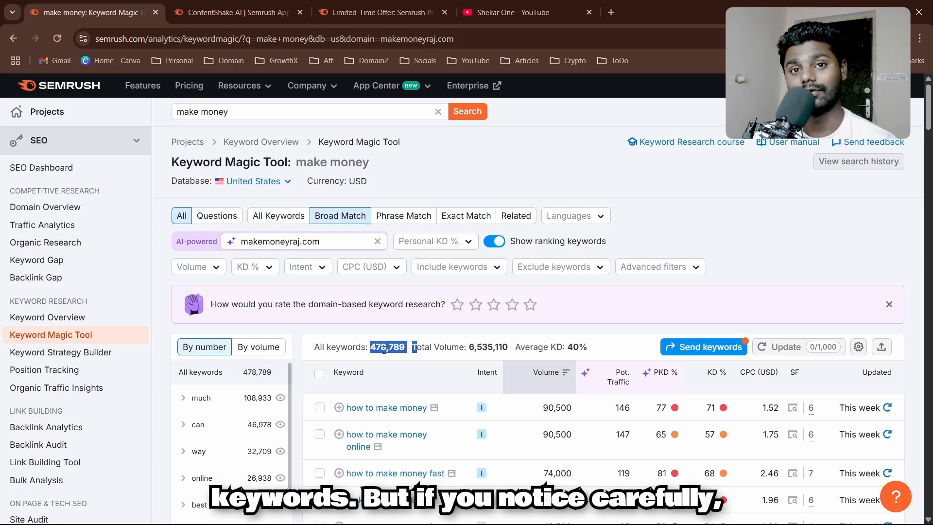
{"action": "scroll", "coordinate": [591, 287], "scroll_direction": "down", "scroll_amount": 4}
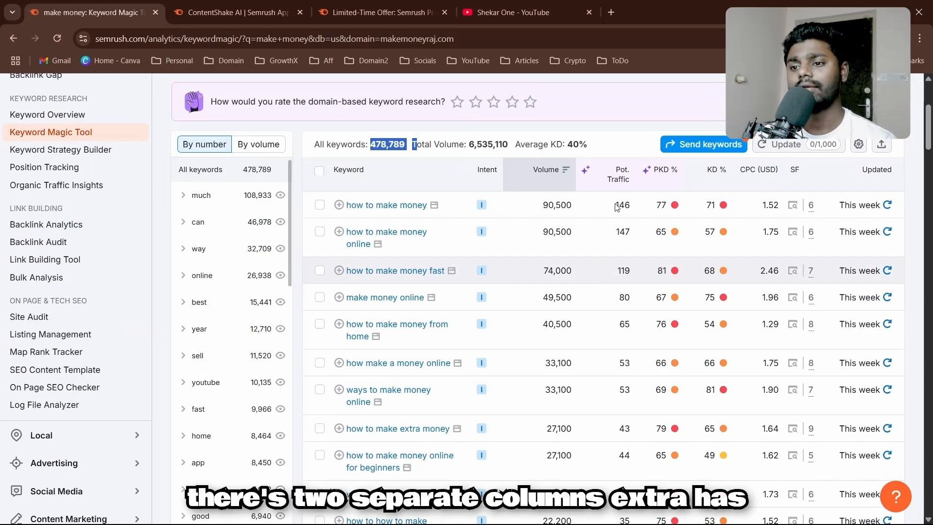
{"action": "mouse_move", "coordinate": [618, 173]}
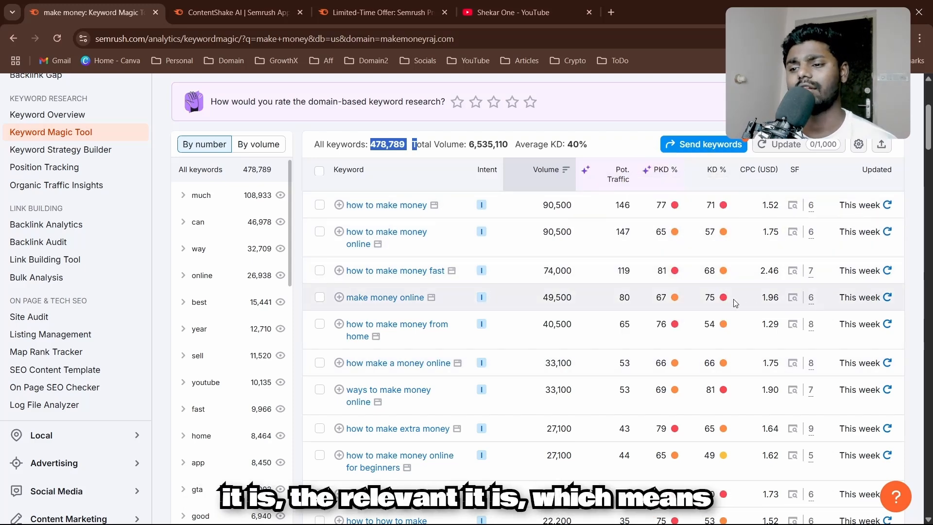
{"action": "mouse_move", "coordinate": [713, 303]}
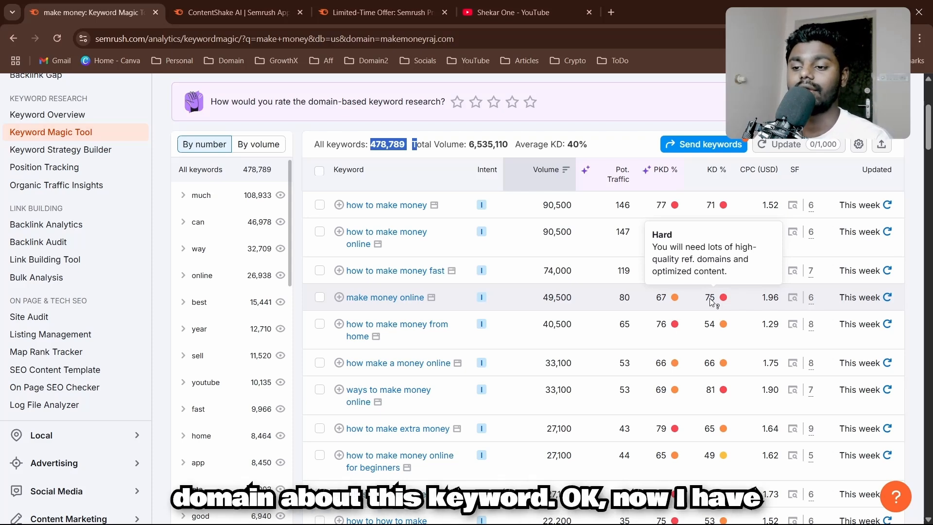
{"action": "scroll", "coordinate": [712, 301], "scroll_direction": "down", "scroll_amount": 15}
{"action": "scroll", "coordinate": [712, 304], "scroll_direction": "up", "scroll_amount": 2}
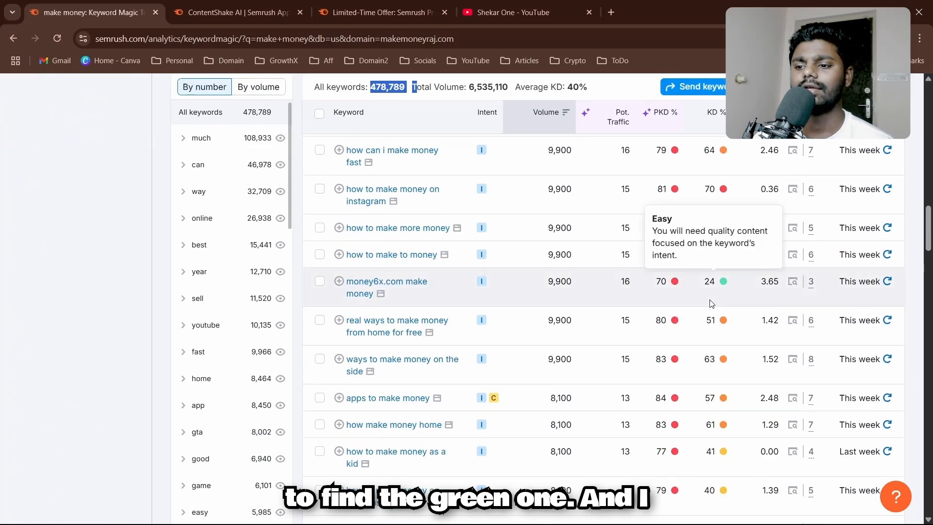
{"action": "scroll", "coordinate": [690, 316], "scroll_direction": "down", "scroll_amount": 8}
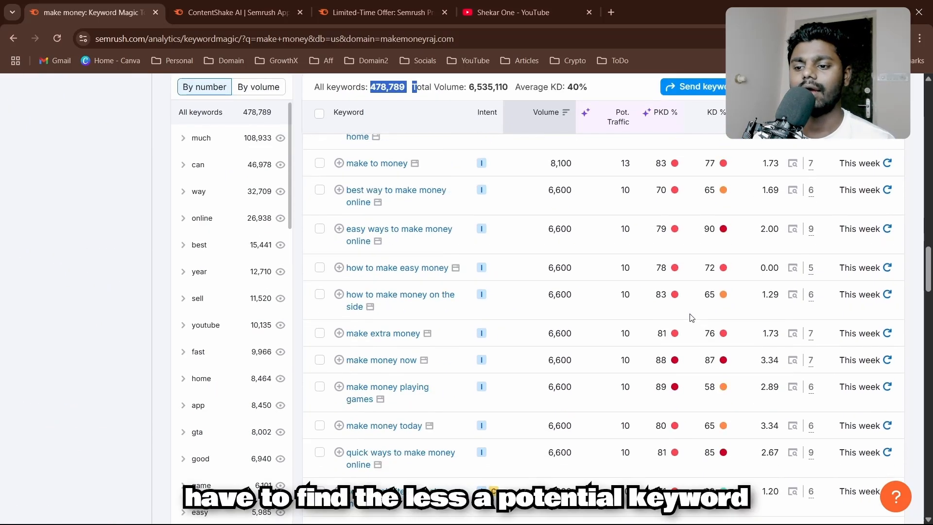
{"action": "scroll", "coordinate": [692, 317], "scroll_direction": "up", "scroll_amount": 20}
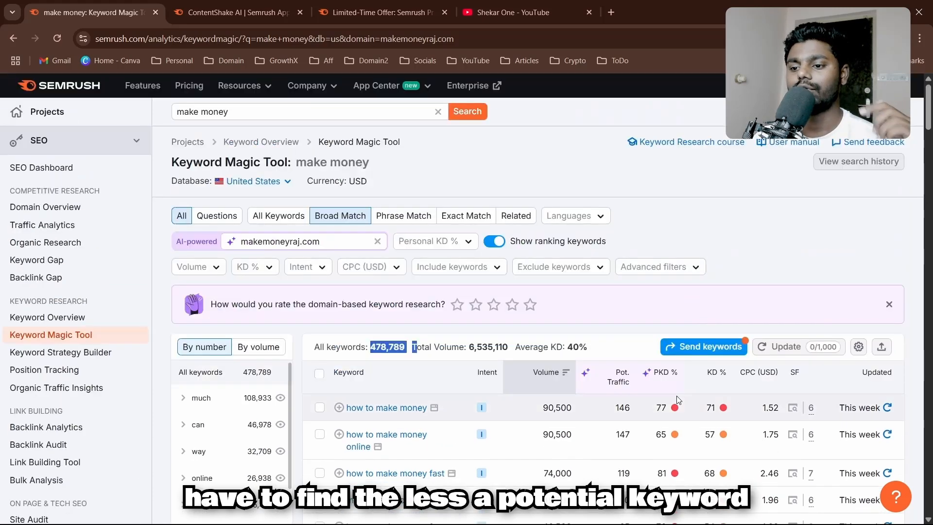
Step: Sort the keyword results by personal keyword difficulty (PKD %) in ascending order
{"action": "left_click", "coordinate": [673, 377]}
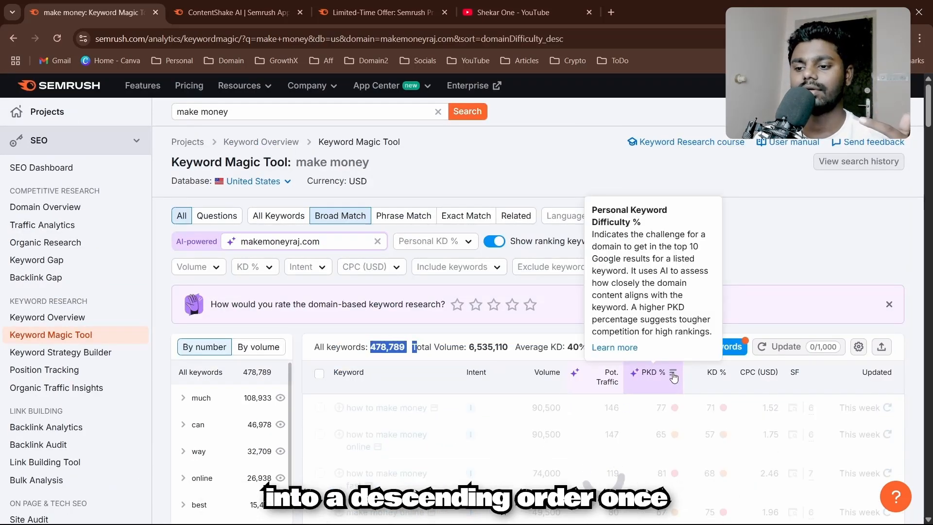
{"action": "left_click", "coordinate": [674, 378]}
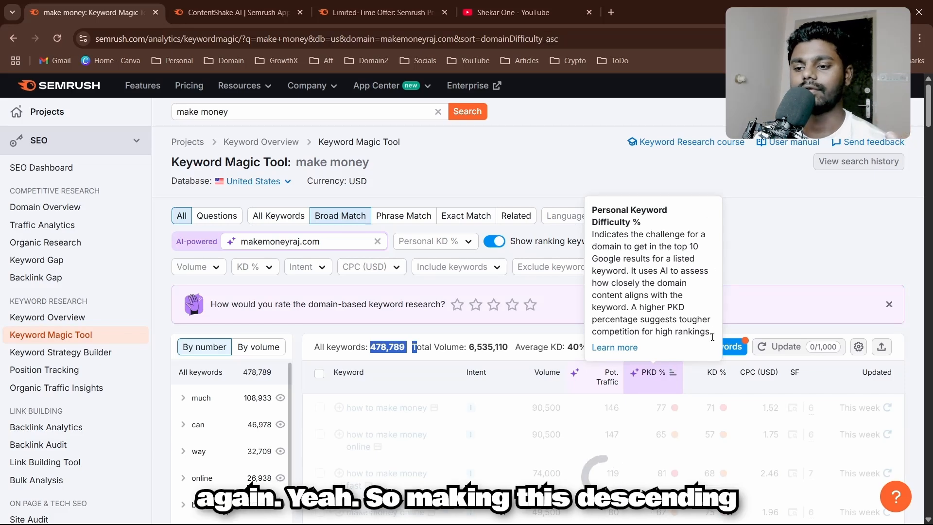
{"action": "scroll", "coordinate": [588, 394], "scroll_direction": "down", "scroll_amount": 4}
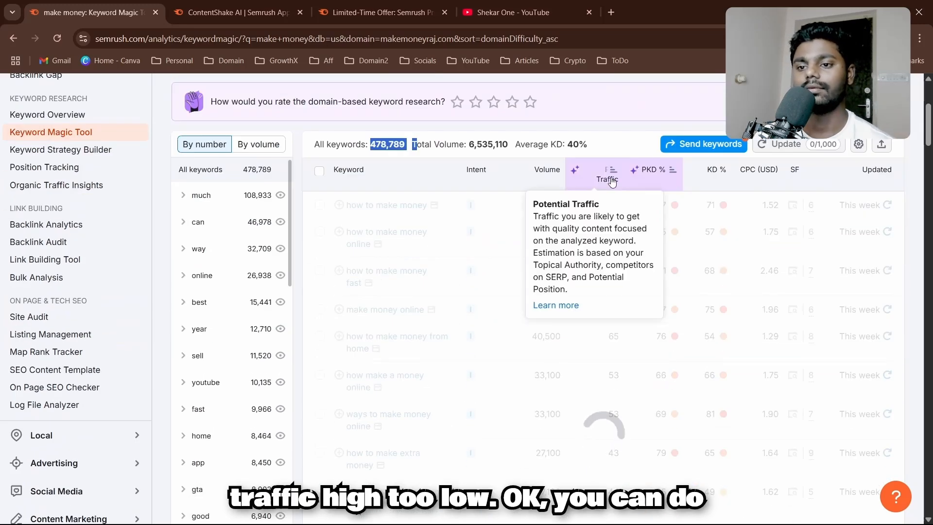
{"action": "scroll", "coordinate": [796, 267], "scroll_direction": "up", "scroll_amount": 4}
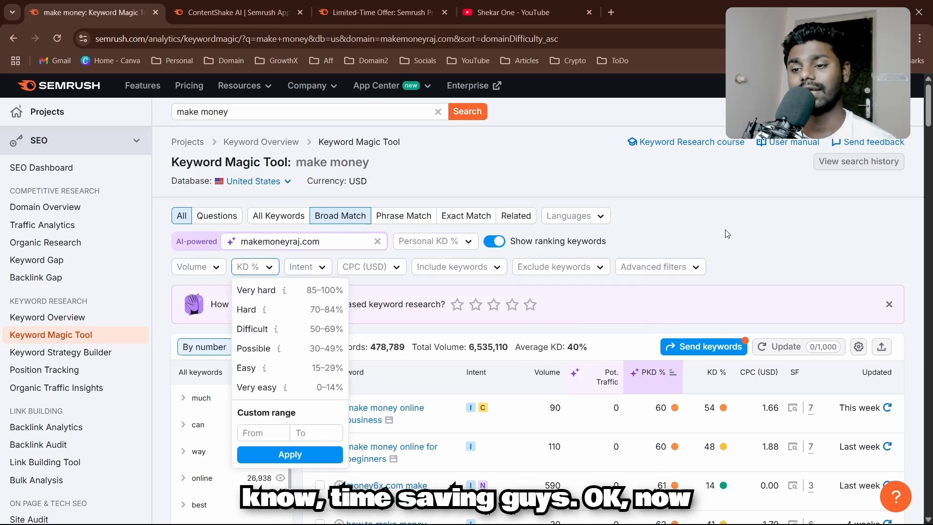
{"action": "left_click", "coordinate": [728, 234]}
Step: Copy the keyword "how to make money from online without investment" from the sorted results
{"action": "scroll", "coordinate": [728, 234], "scroll_direction": "down", "scroll_amount": 4}
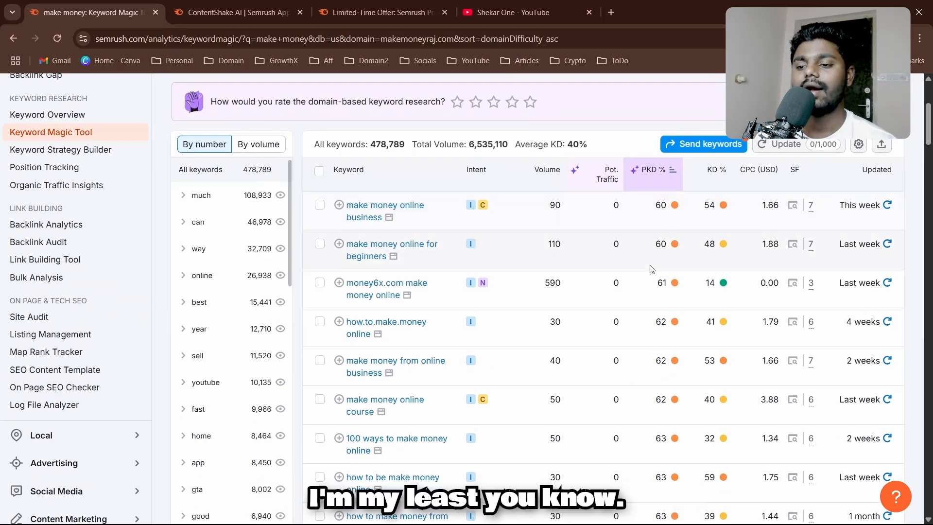
{"action": "mouse_move", "coordinate": [653, 175]}
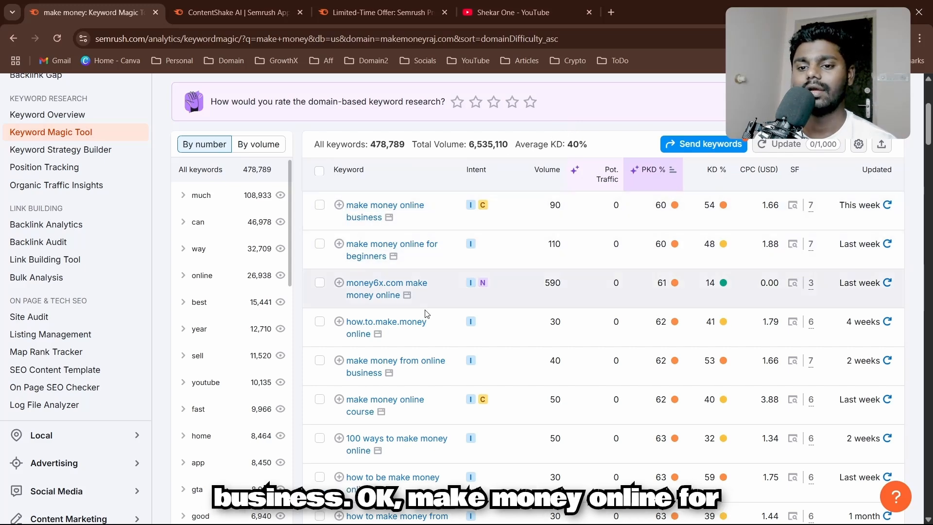
{"action": "scroll", "coordinate": [440, 339], "scroll_direction": "down", "scroll_amount": 4}
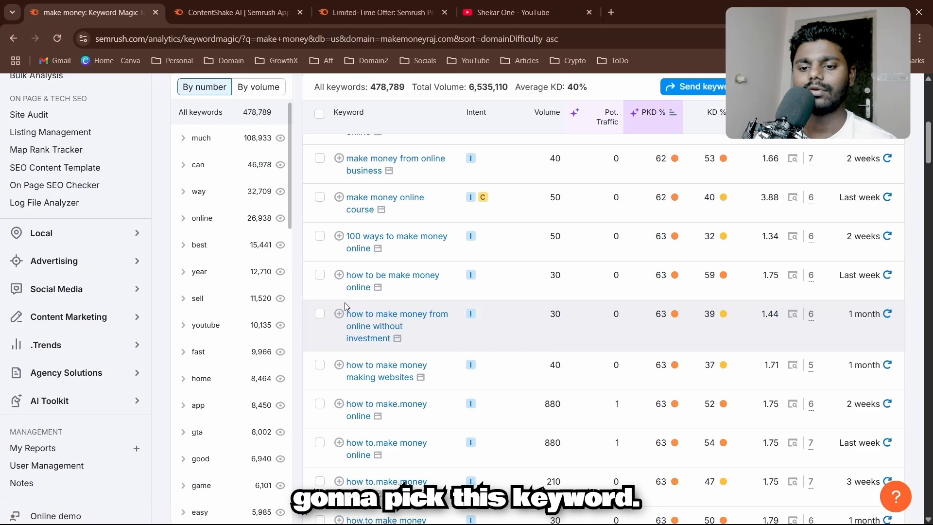
{"action": "left_click_drag", "start_coordinate": [346, 311], "coordinate": [392, 338]}
{"action": "key", "text": "ctrl+c"}
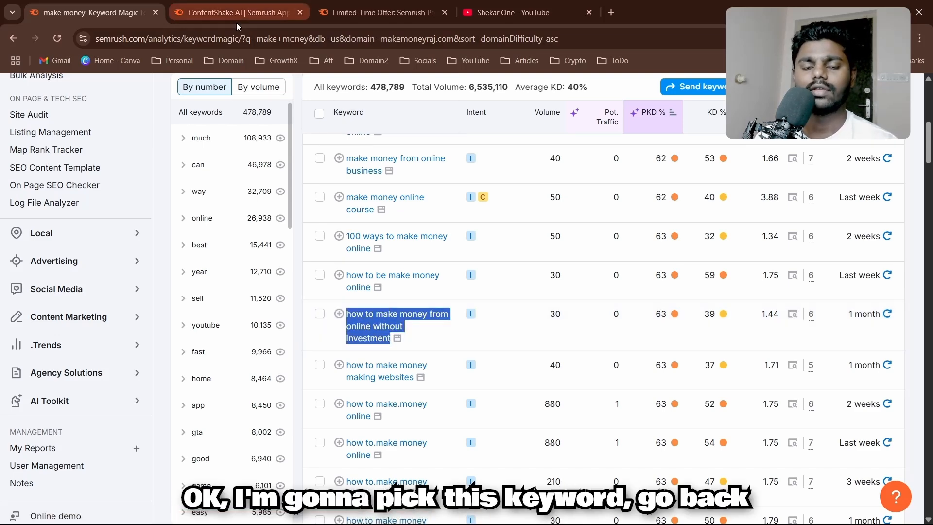
Step: Start generating an AI article in ContentShake AI with the copied keyword "how to make money from online without investment" as its topic
{"action": "left_click", "coordinate": [228, 12]}
{"action": "left_click", "coordinate": [299, 243]}
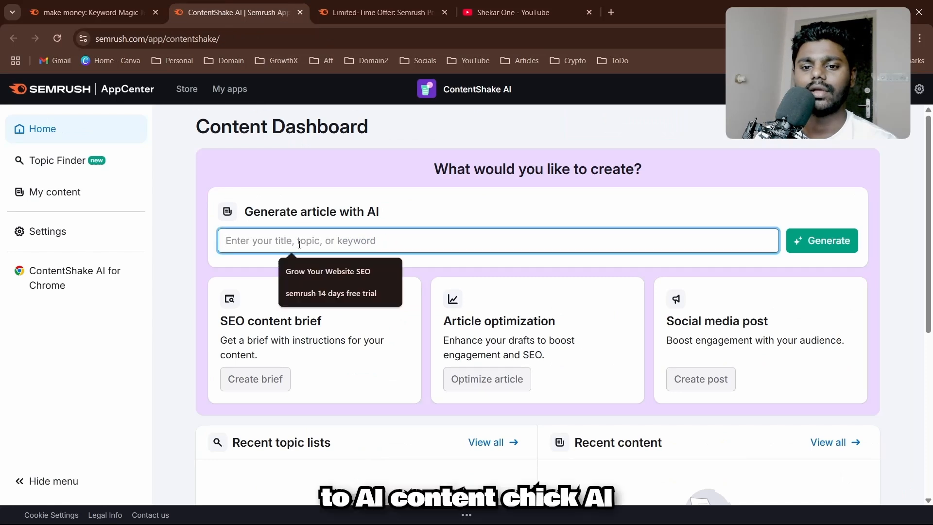
{"action": "key", "text": "ctrl+v"}
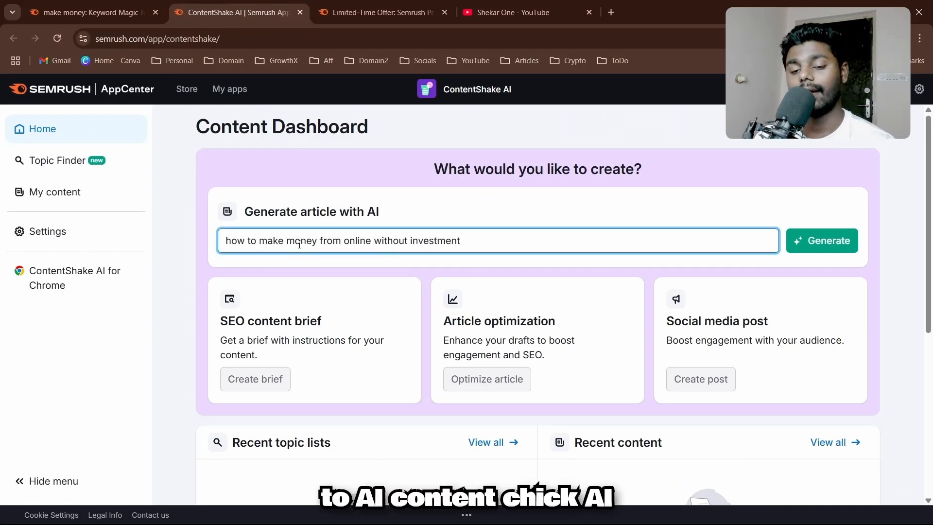
{"action": "left_click_drag", "start_coordinate": [517, 246], "coordinate": [209, 228]}
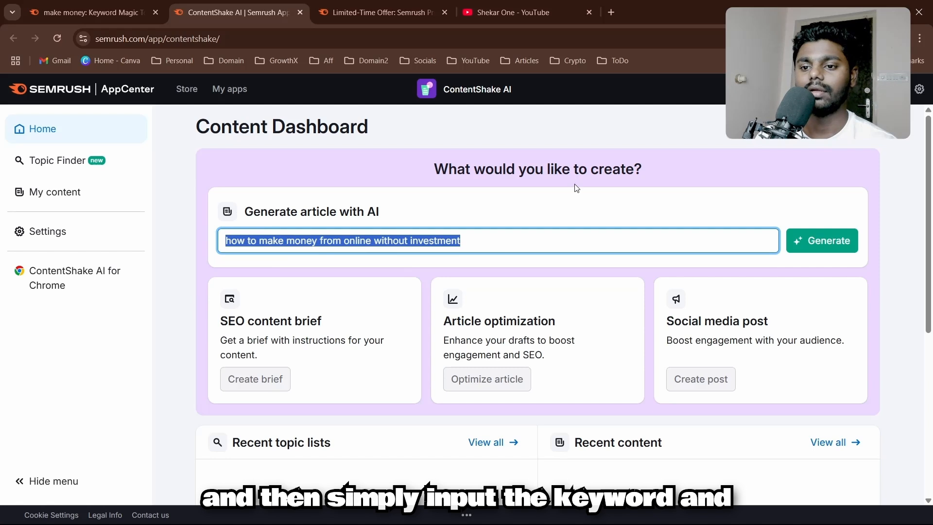
{"action": "left_click", "coordinate": [811, 247]}
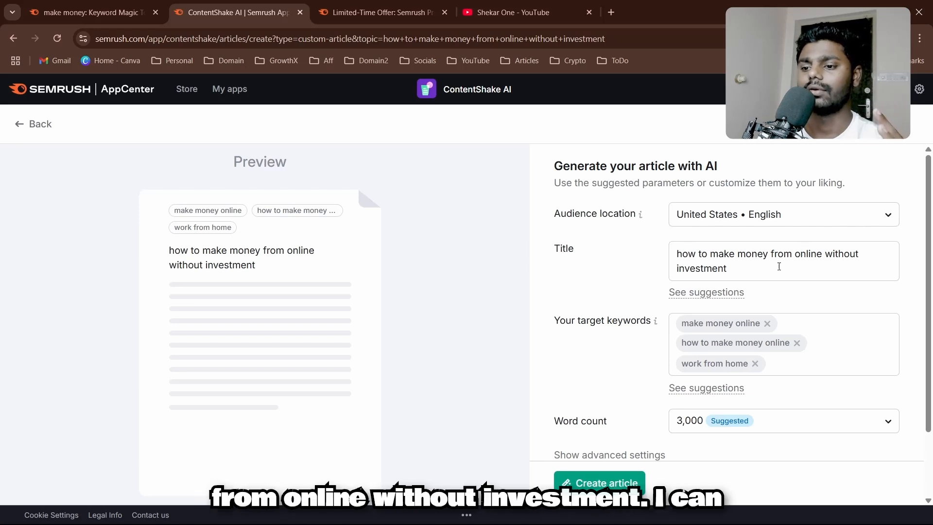
Step: Compare the AI-suggested and competitor titles, and use the competitor title "9 Easy Ways to Make Money Online for Beginners"
{"action": "left_click", "coordinate": [711, 297]}
{"action": "scroll", "coordinate": [606, 327], "scroll_direction": "down", "scroll_amount": 4}
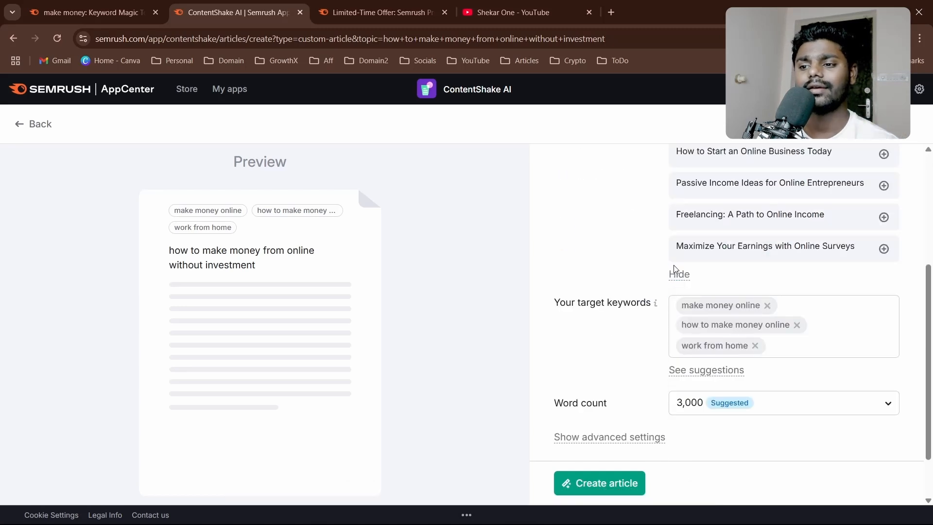
{"action": "scroll", "coordinate": [675, 268], "scroll_direction": "up", "scroll_amount": 3}
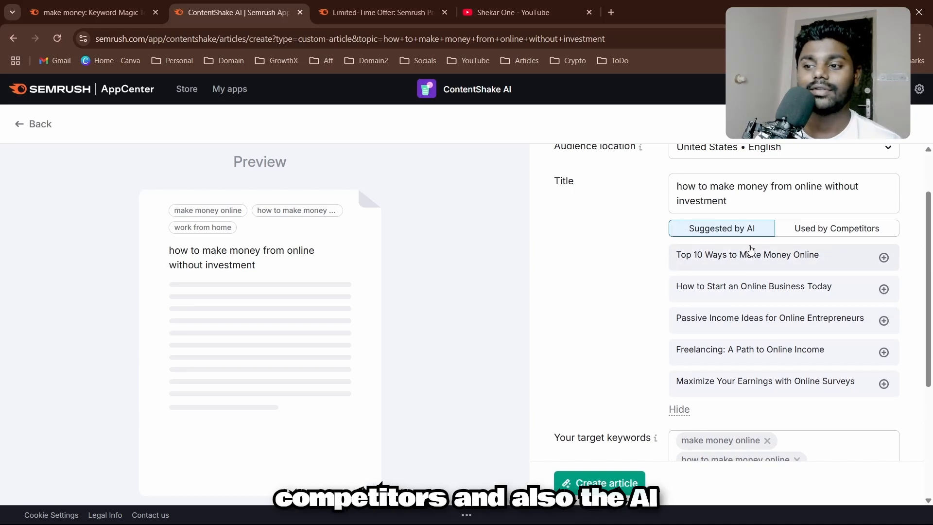
{"action": "left_click", "coordinate": [782, 230]}
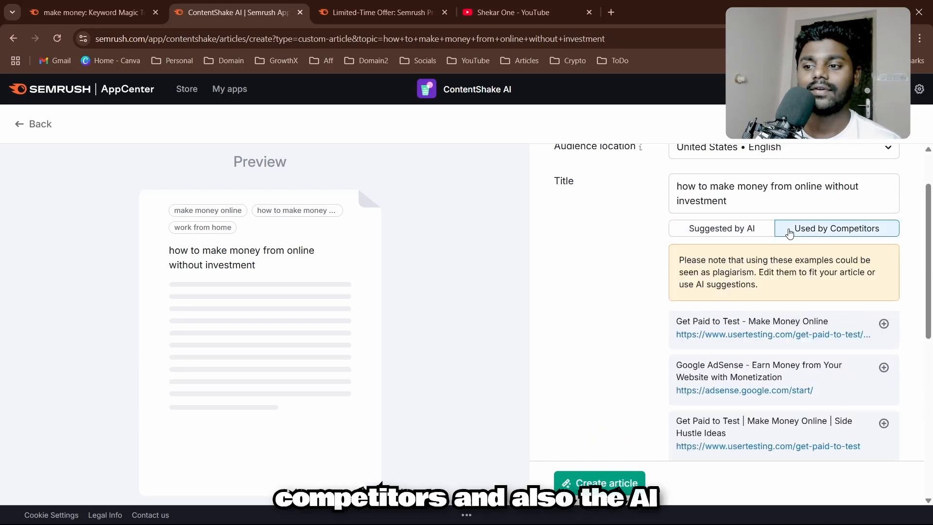
{"action": "left_click", "coordinate": [742, 233]}
{"action": "left_click", "coordinate": [795, 229]}
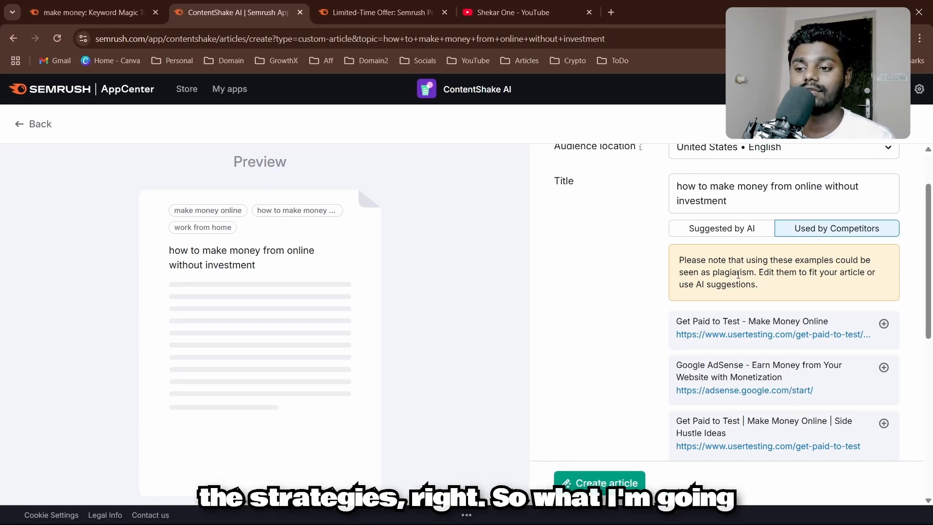
{"action": "left_click", "coordinate": [698, 234]}
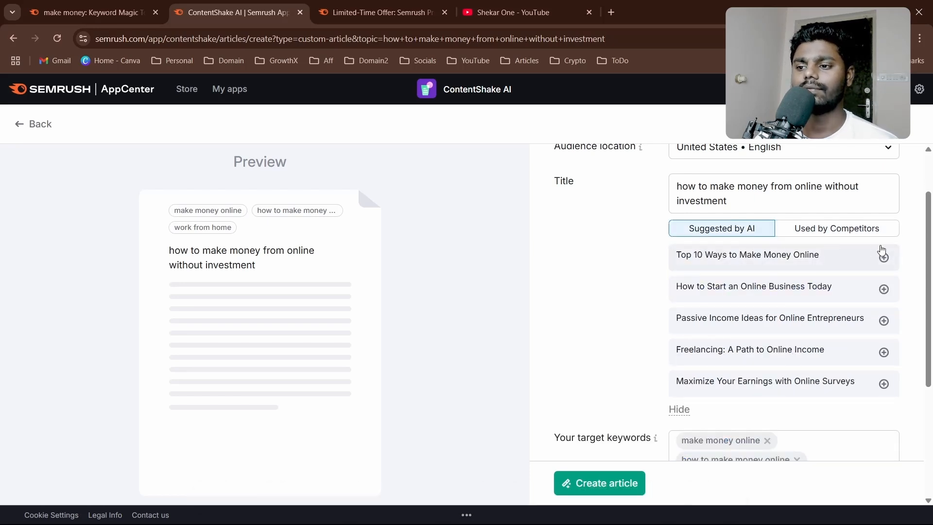
{"action": "left_click", "coordinate": [846, 232]}
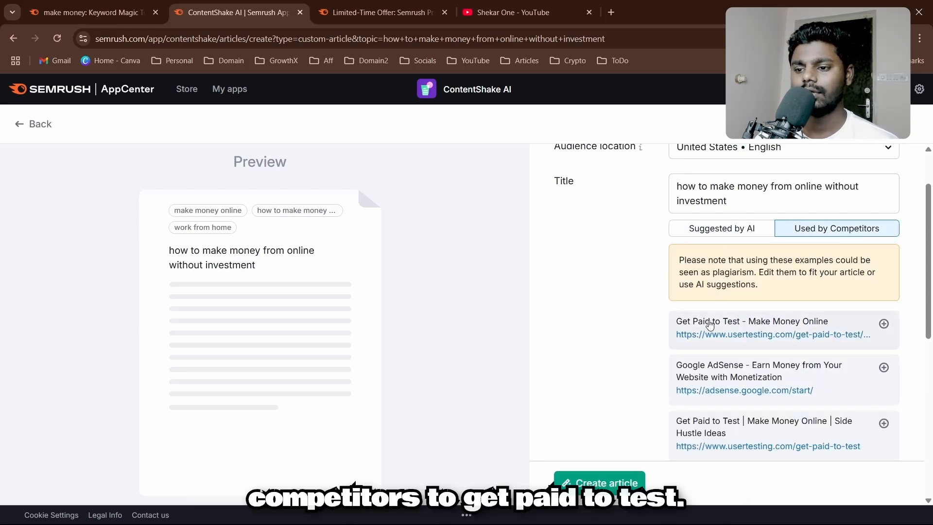
{"action": "scroll", "coordinate": [798, 335], "scroll_direction": "down", "scroll_amount": 4}
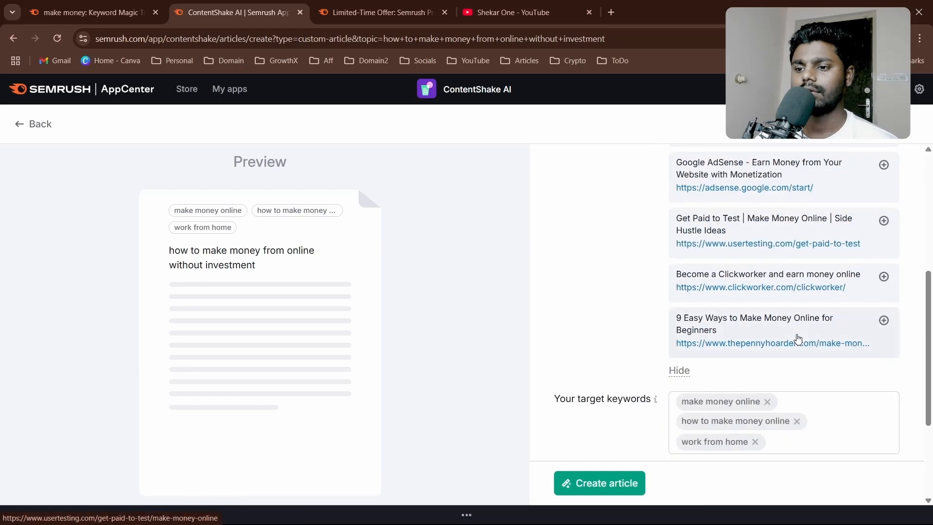
{"action": "scroll", "coordinate": [797, 336], "scroll_direction": "up", "scroll_amount": 2}
{"action": "scroll", "coordinate": [797, 336], "scroll_direction": "down", "scroll_amount": 2}
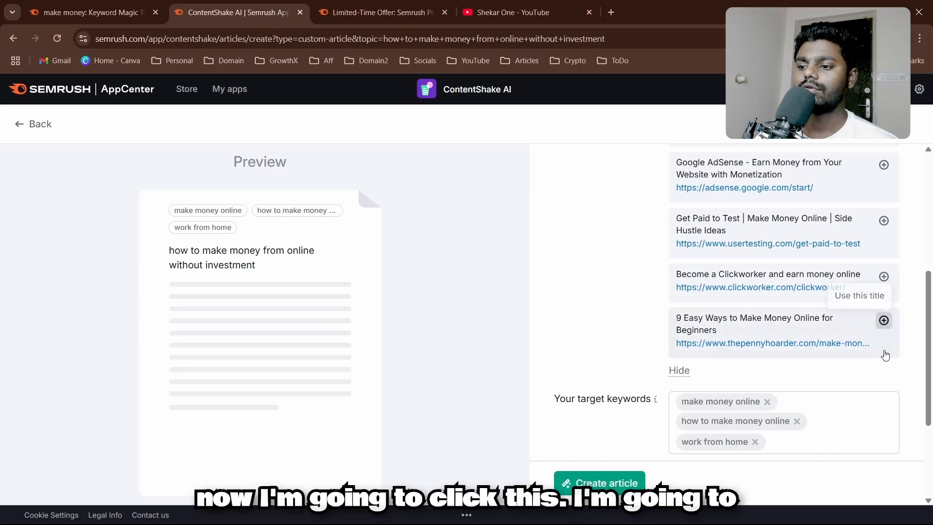
{"action": "left_click", "coordinate": [884, 320]}
Step: Review the article's audience location, title, target keyword and word count settings
{"action": "scroll", "coordinate": [671, 317], "scroll_direction": "down", "scroll_amount": 5}
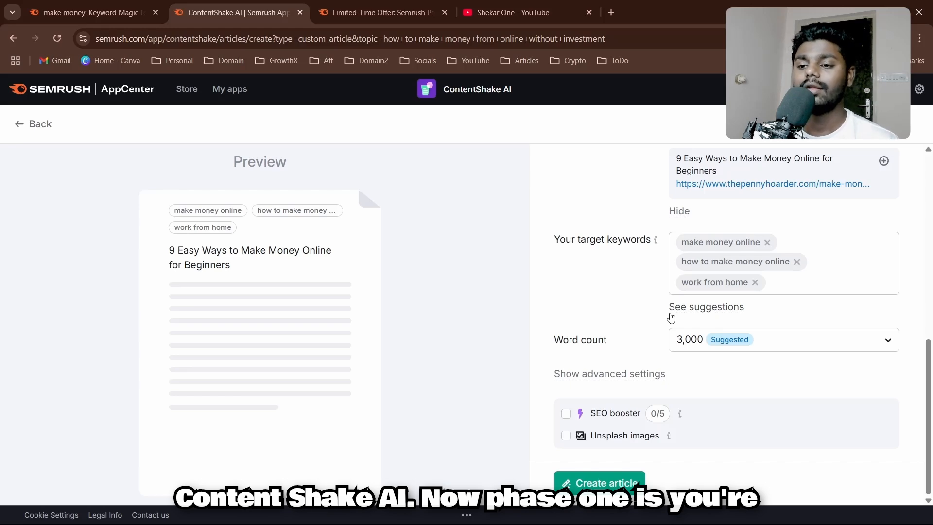
{"action": "scroll", "coordinate": [671, 318], "scroll_direction": "up", "scroll_amount": 5}
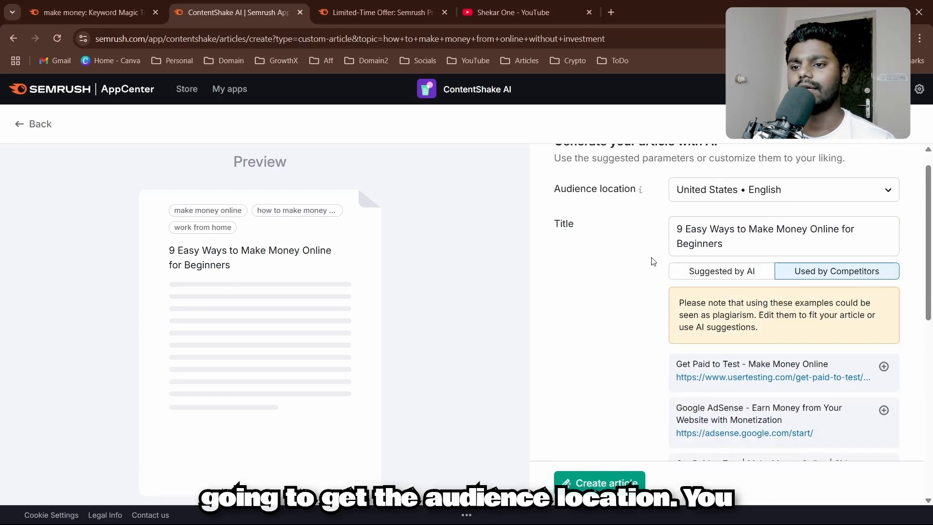
{"action": "scroll", "coordinate": [573, 236], "scroll_direction": "up", "scroll_amount": 1}
{"action": "scroll", "coordinate": [574, 243], "scroll_direction": "down", "scroll_amount": 3}
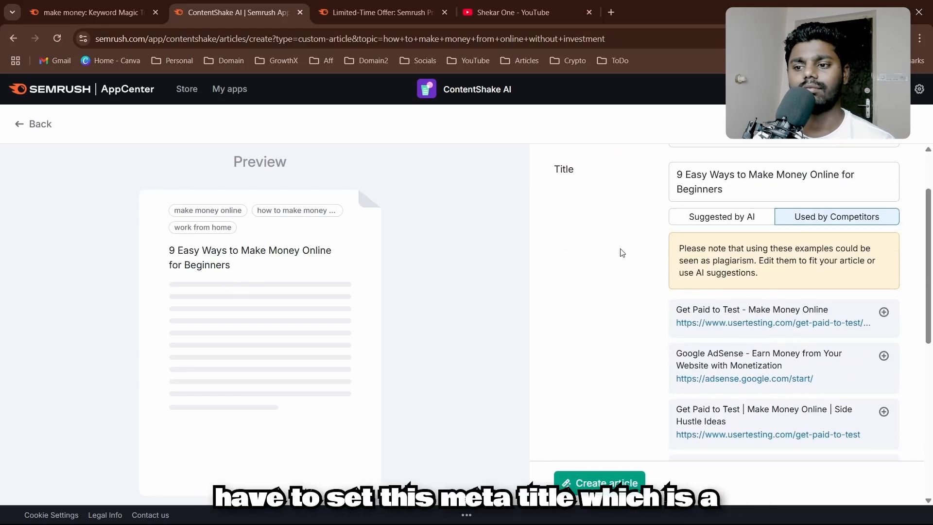
{"action": "scroll", "coordinate": [622, 252], "scroll_direction": "down", "scroll_amount": 1}
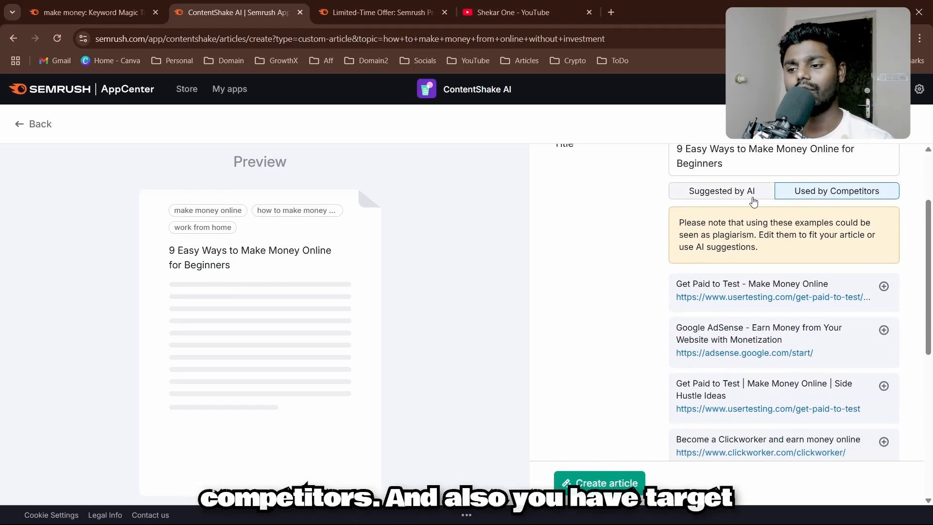
{"action": "scroll", "coordinate": [608, 277], "scroll_direction": "down", "scroll_amount": 12}
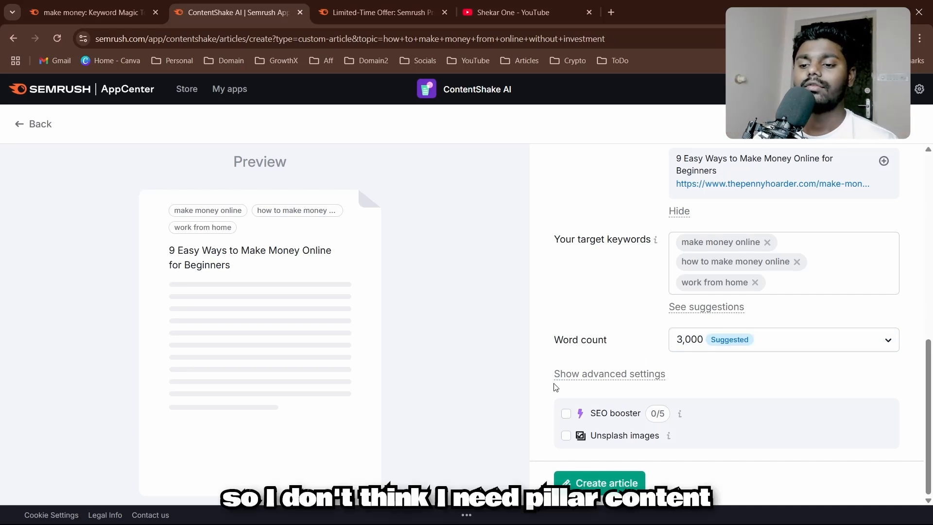
{"action": "scroll", "coordinate": [598, 347], "scroll_direction": "up", "scroll_amount": 5}
{"action": "scroll", "coordinate": [598, 347], "scroll_direction": "up", "scroll_amount": 2}
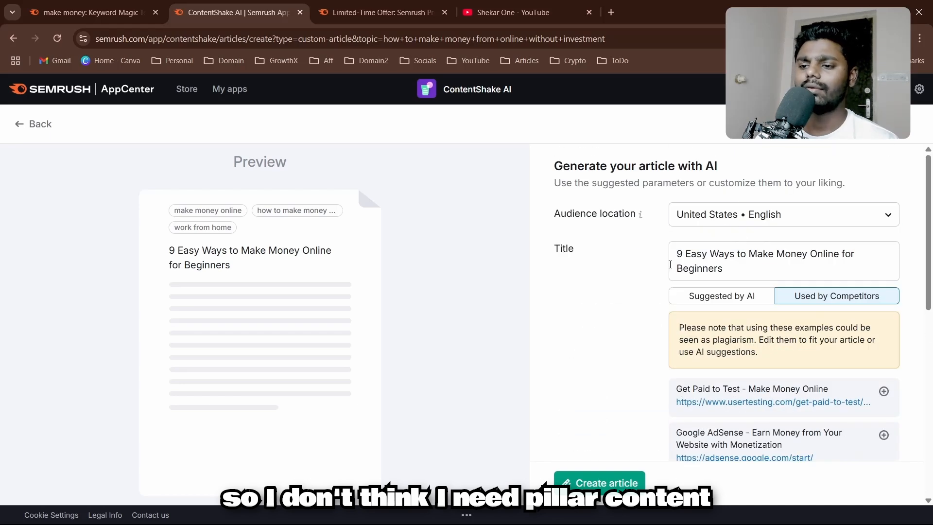
Step: Set the article's word count to 2,000
{"action": "scroll", "coordinate": [616, 336], "scroll_direction": "down", "scroll_amount": 6}
{"action": "left_click", "coordinate": [715, 374]}
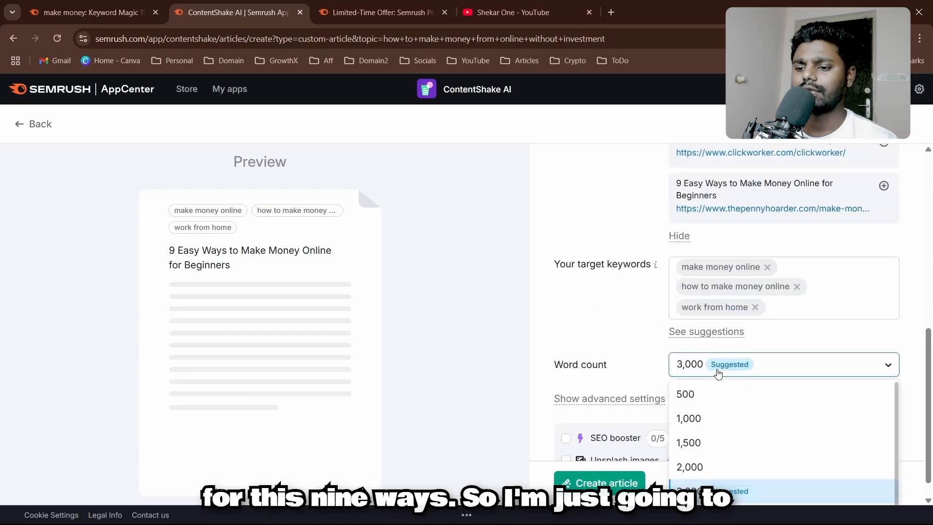
{"action": "left_click", "coordinate": [710, 467]}
{"action": "scroll", "coordinate": [617, 326], "scroll_direction": "down", "scroll_amount": 1}
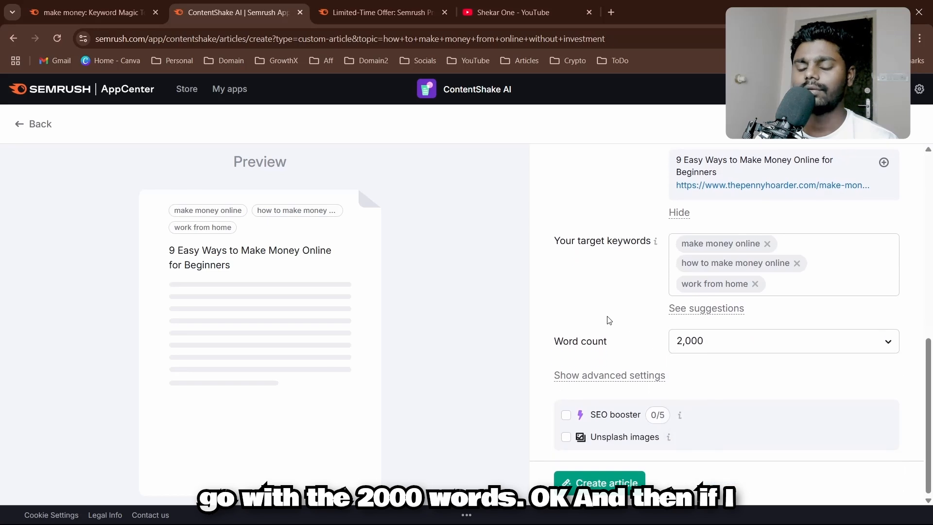
Step: Show the advanced settings and check the options for tone type and readability level
{"action": "left_click", "coordinate": [640, 371]}
{"action": "scroll", "coordinate": [642, 369], "scroll_direction": "down", "scroll_amount": 2}
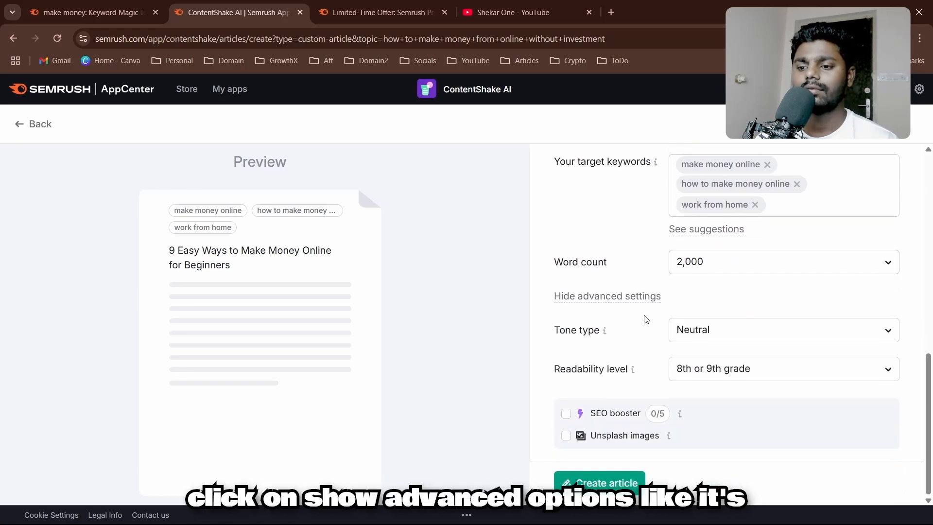
{"action": "left_click", "coordinate": [711, 337]}
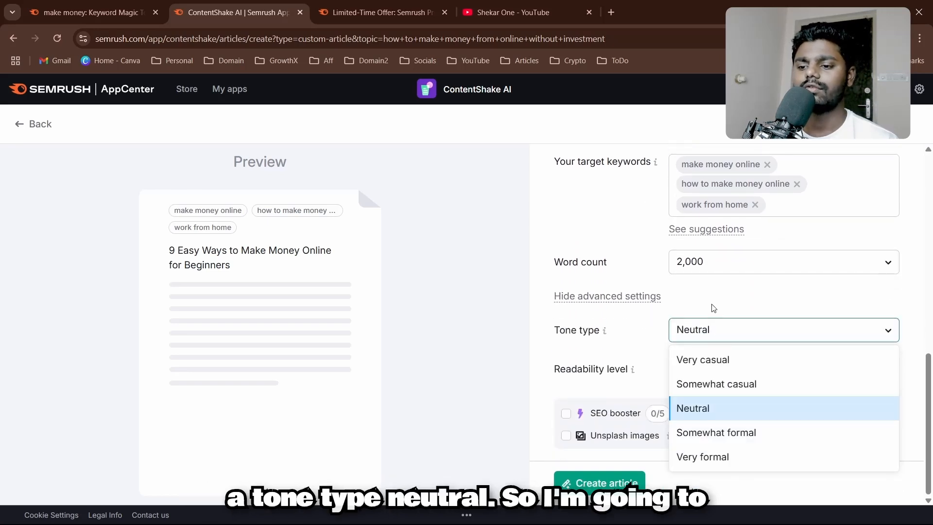
{"action": "left_click", "coordinate": [714, 307]}
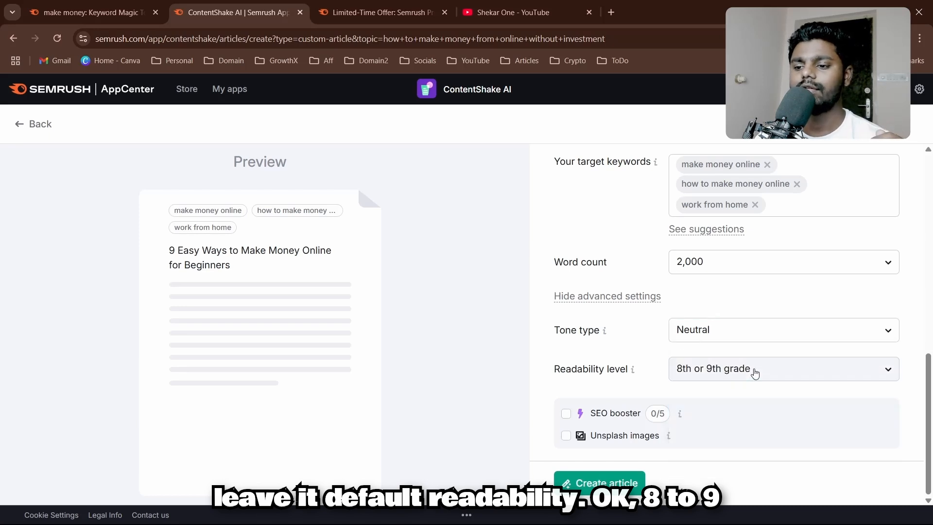
{"action": "left_click", "coordinate": [754, 375]}
{"action": "left_click", "coordinate": [631, 350]}
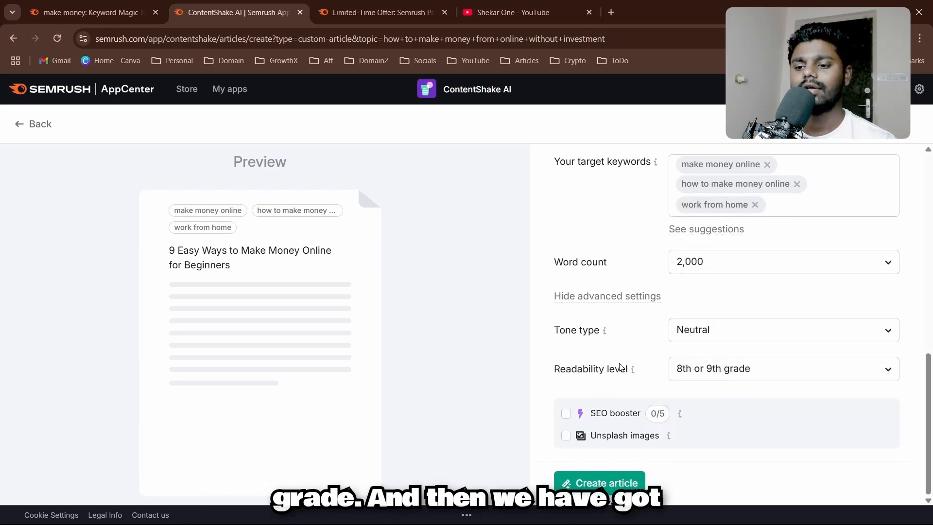
{"action": "left_click", "coordinate": [624, 373]}
{"action": "left_click", "coordinate": [626, 345]}
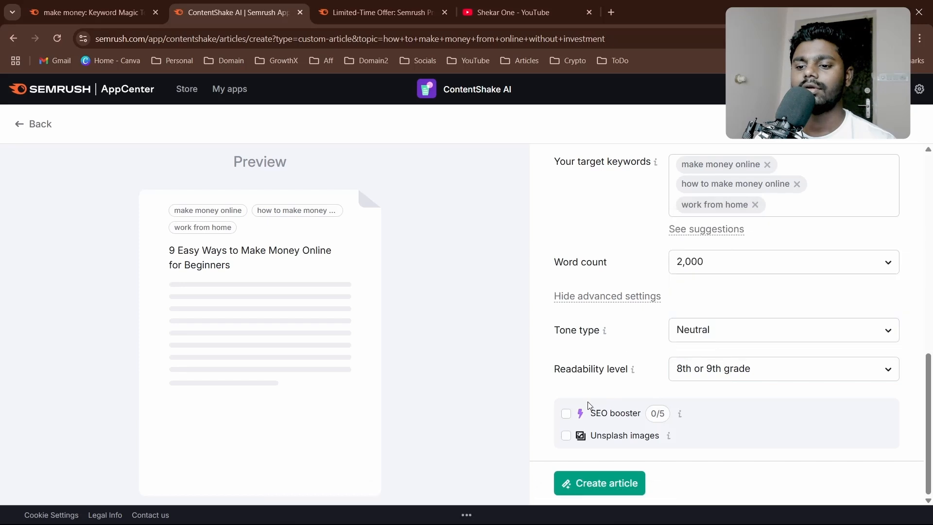
Step: Enable the SEO booster, check the article settings once more and start creating the article
{"action": "left_click", "coordinate": [566, 414]}
{"action": "mouse_move", "coordinate": [681, 421]}
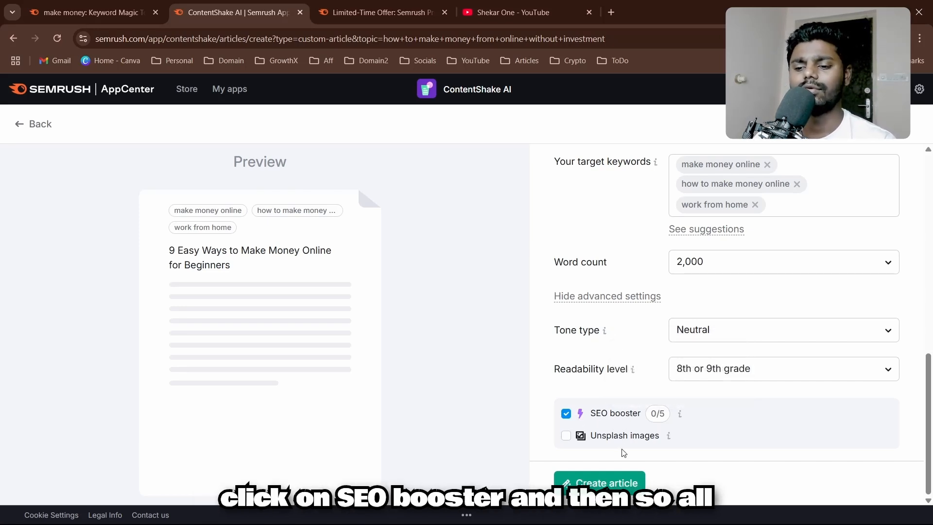
{"action": "scroll", "coordinate": [637, 286], "scroll_direction": "up", "scroll_amount": 10}
{"action": "scroll", "coordinate": [635, 285], "scroll_direction": "down", "scroll_amount": 11}
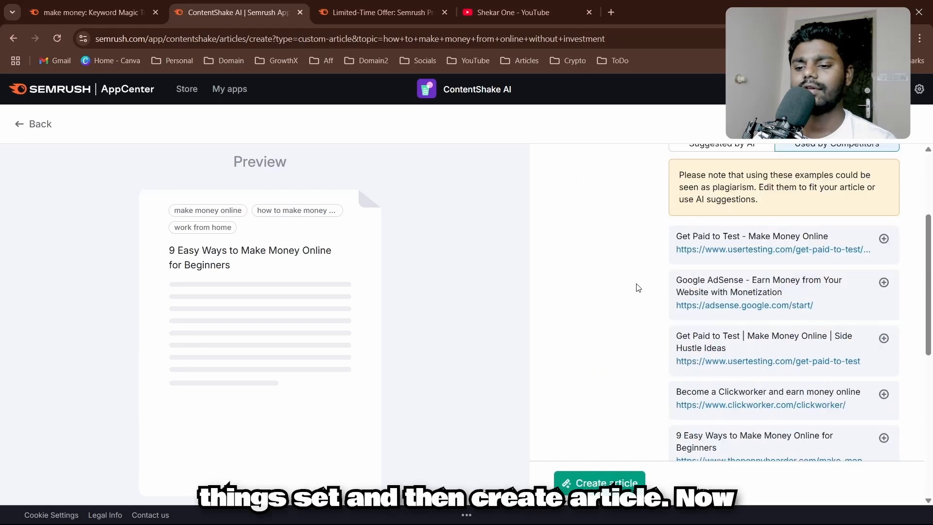
{"action": "left_click", "coordinate": [603, 481]}
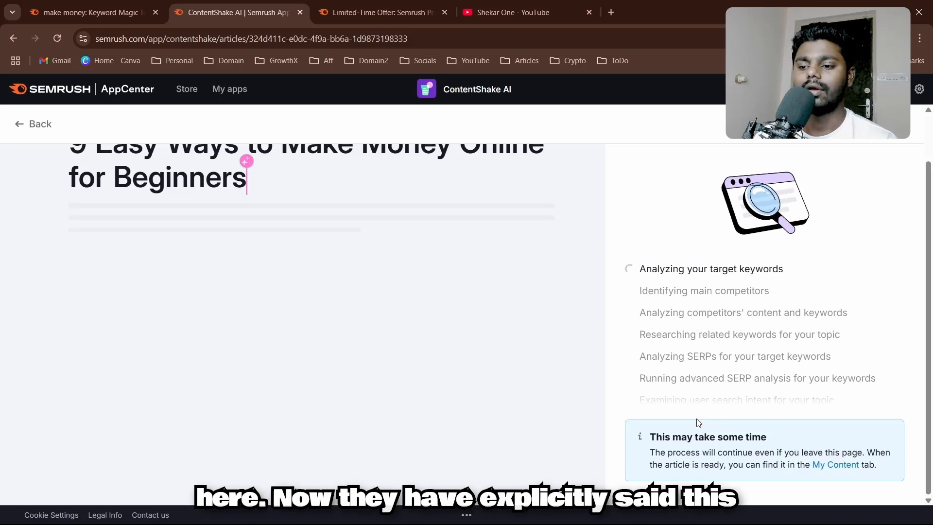
{"action": "left_click_drag", "start_coordinate": [671, 436], "coordinate": [746, 436]}
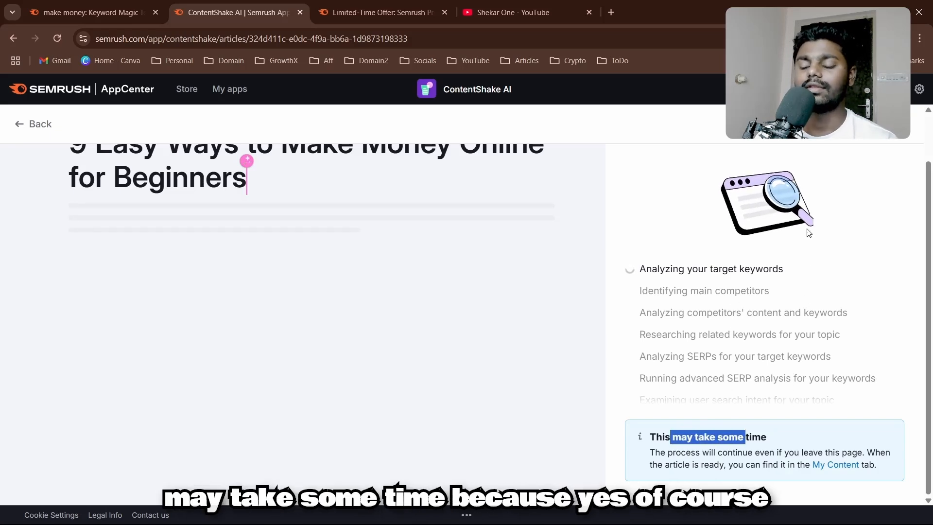
{"action": "left_click", "coordinate": [671, 209]}
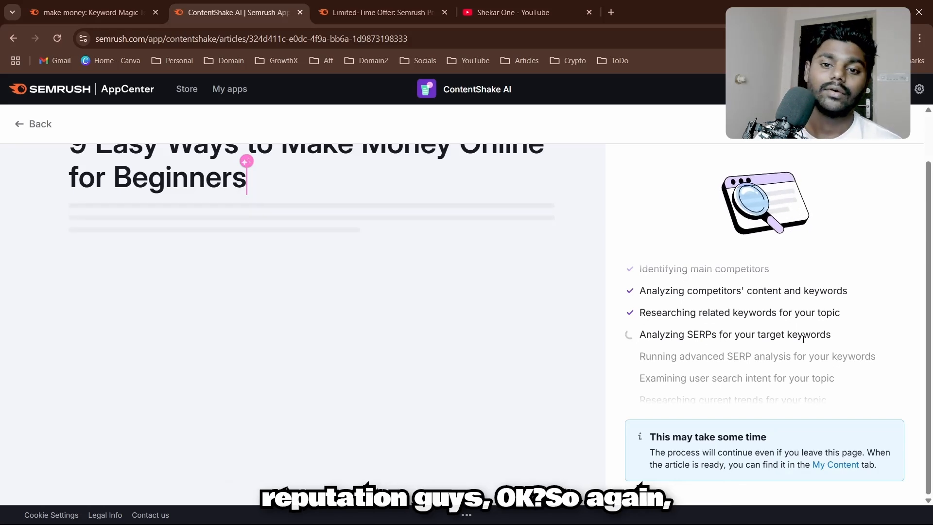
Step: Return to the "make money" keyword results and check the potential traffic and PKD % columns
{"action": "left_click", "coordinate": [381, 12]}
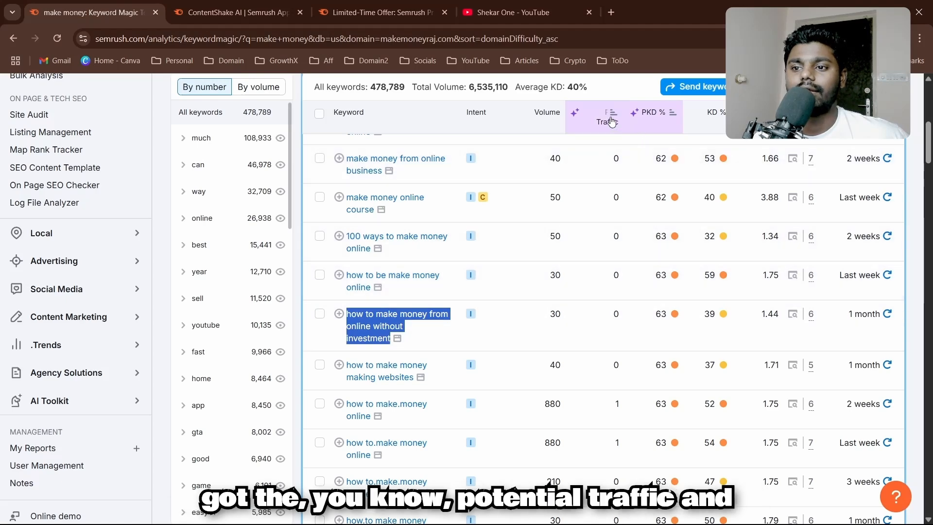
{"action": "mouse_move", "coordinate": [609, 128]}
{"action": "mouse_move", "coordinate": [677, 120]}
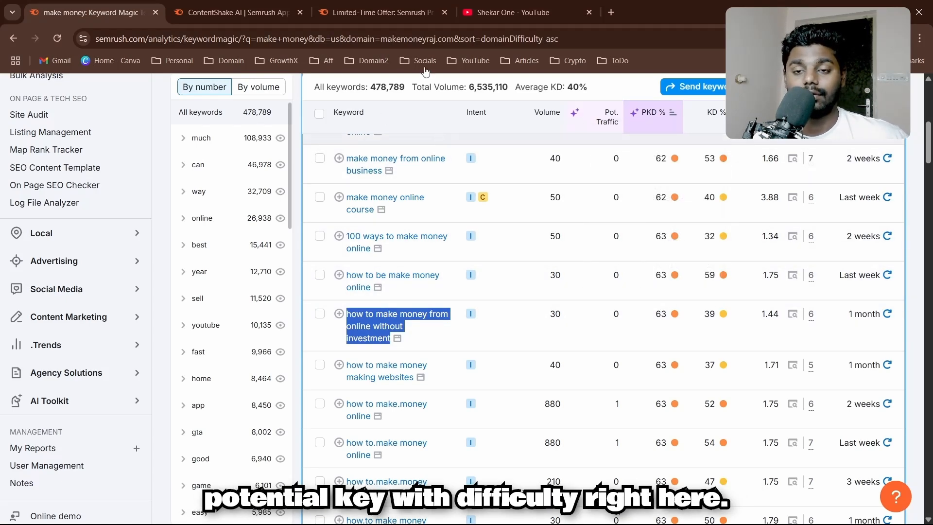
Step: Switch to the Semrush limited-time offer page and check its countdown timer
{"action": "left_click", "coordinate": [390, 14]}
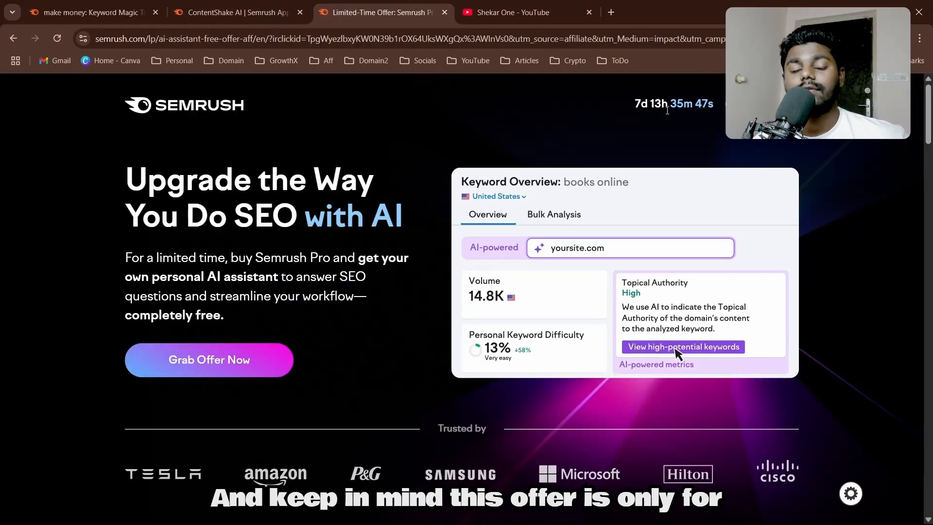
{"action": "left_click_drag", "start_coordinate": [633, 106], "coordinate": [695, 106]}
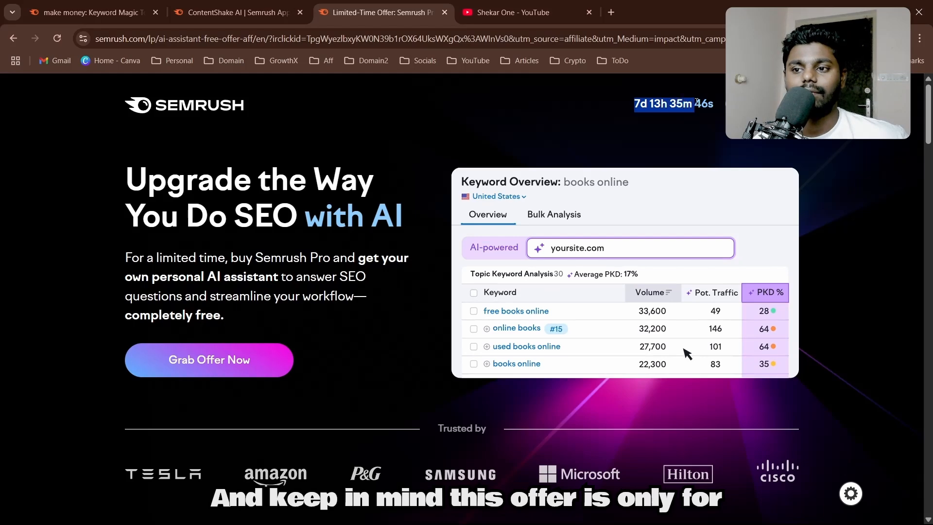
{"action": "left_click", "coordinate": [683, 146]}
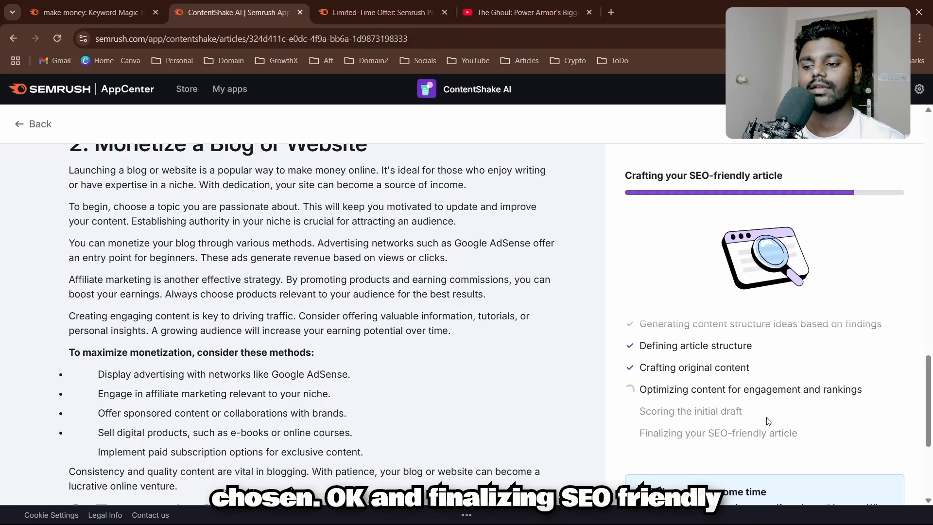
Step: Check the article generation in ContentShake AI and examine the finished article's title and introduction
{"action": "scroll", "coordinate": [416, 327], "scroll_direction": "down", "scroll_amount": 5}
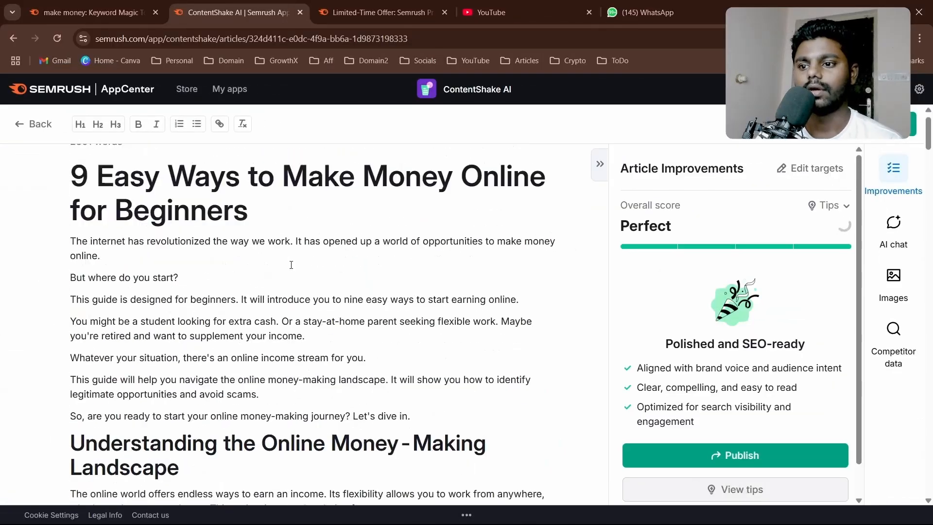
{"action": "scroll", "coordinate": [291, 265], "scroll_direction": "up", "scroll_amount": 1}
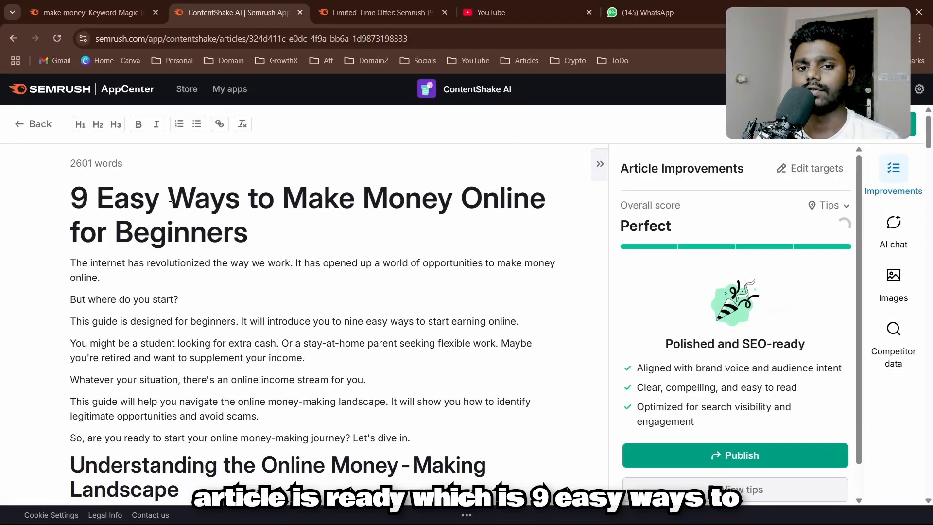
{"action": "scroll", "coordinate": [414, 241], "scroll_direction": "down", "scroll_amount": 1}
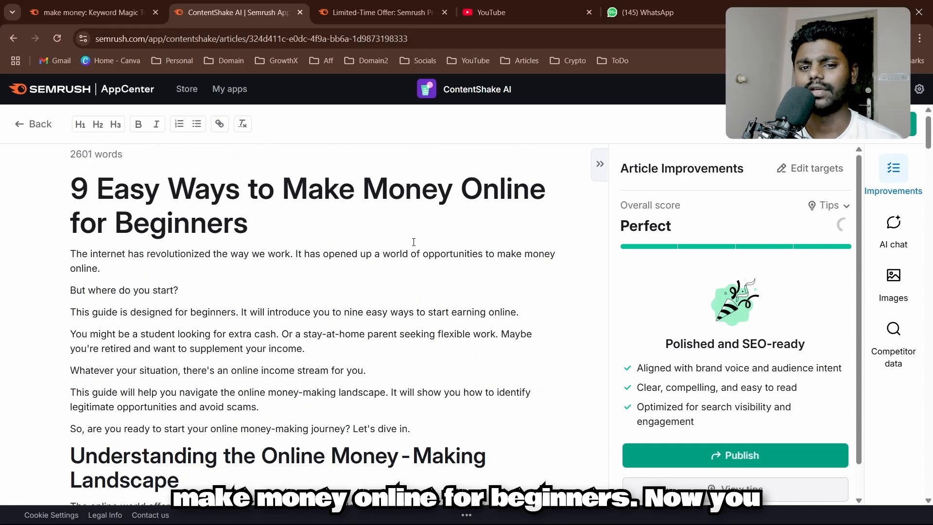
{"action": "scroll", "coordinate": [414, 241], "scroll_direction": "up", "scroll_amount": 1}
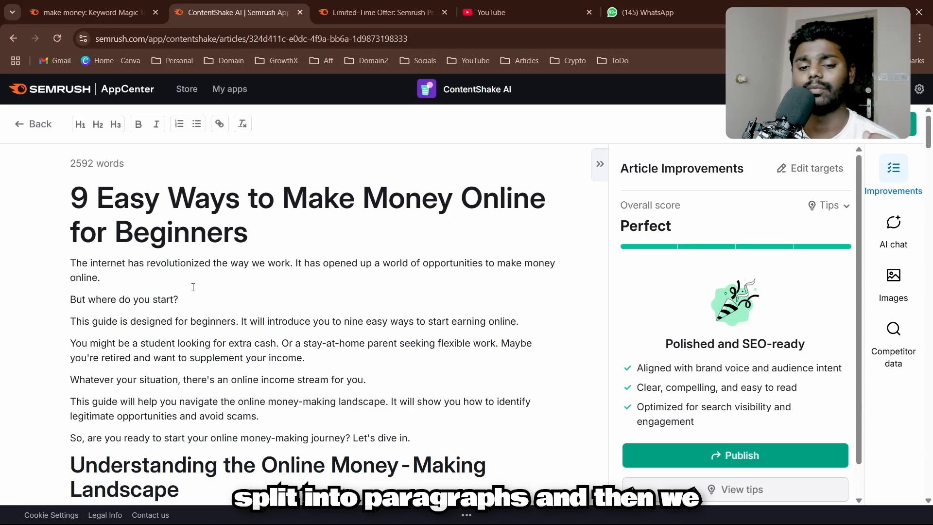
Step: Read through the article's numbered sections down to the conclusion and check whether it includes FAQs
{"action": "scroll", "coordinate": [193, 287], "scroll_direction": "down", "scroll_amount": 10}
{"action": "scroll", "coordinate": [193, 286], "scroll_direction": "down", "scroll_amount": 3}
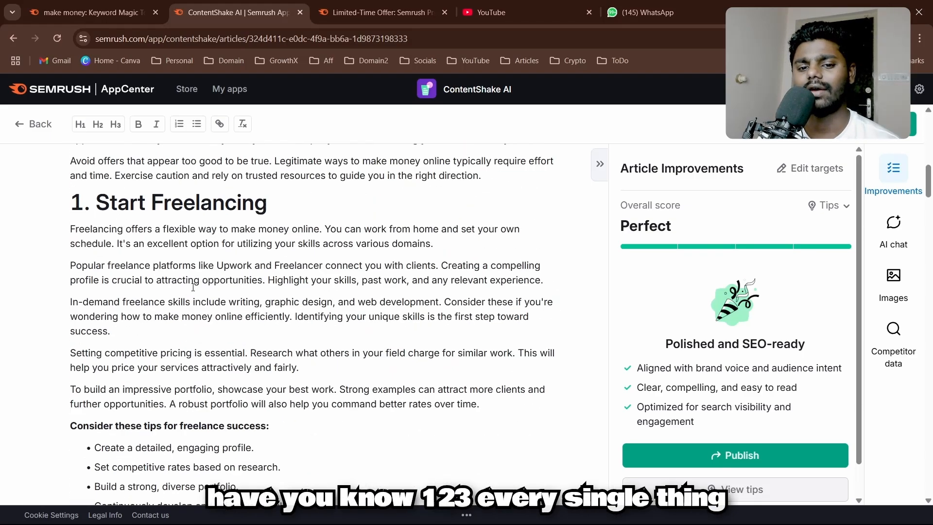
{"action": "scroll", "coordinate": [193, 287], "scroll_direction": "down", "scroll_amount": 20}
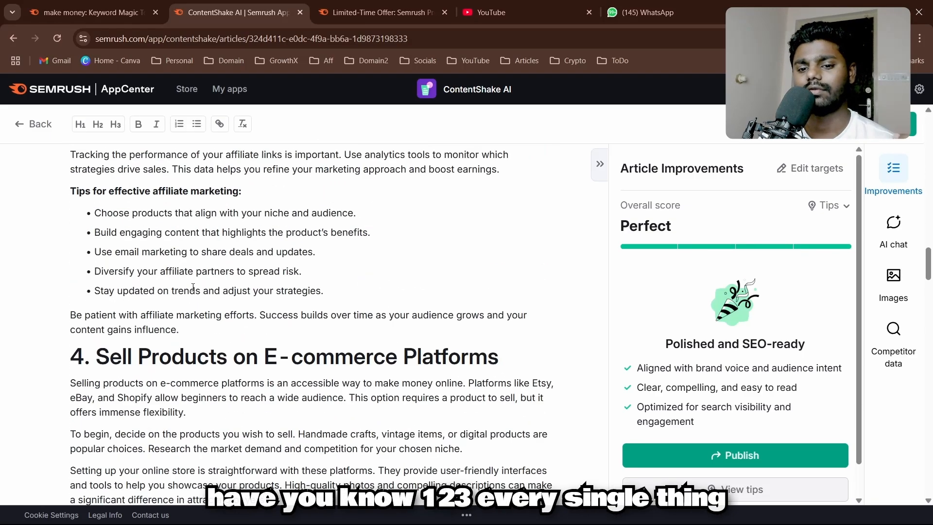
{"action": "scroll", "coordinate": [193, 286], "scroll_direction": "down", "scroll_amount": 2}
{"action": "scroll", "coordinate": [193, 286], "scroll_direction": "down", "scroll_amount": 20}
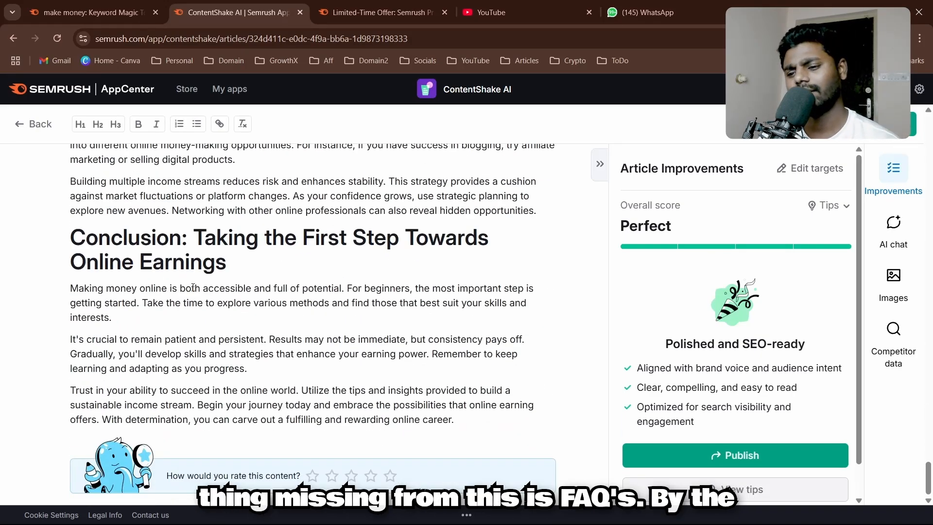
{"action": "scroll", "coordinate": [194, 280], "scroll_direction": "up", "scroll_amount": 5}
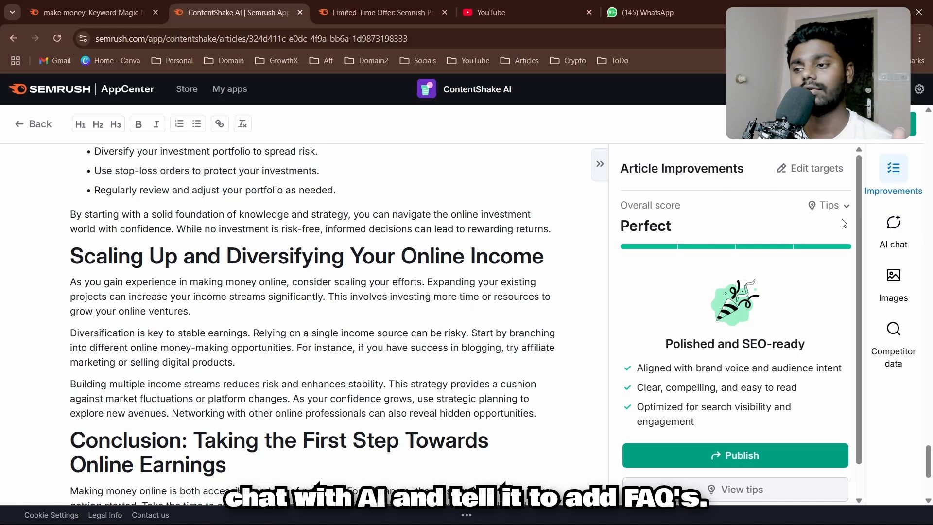
Step: View the article's improvement tips and follow the Add images suggestion to the AI image generator
{"action": "scroll", "coordinate": [746, 273], "scroll_direction": "down", "scroll_amount": 1}
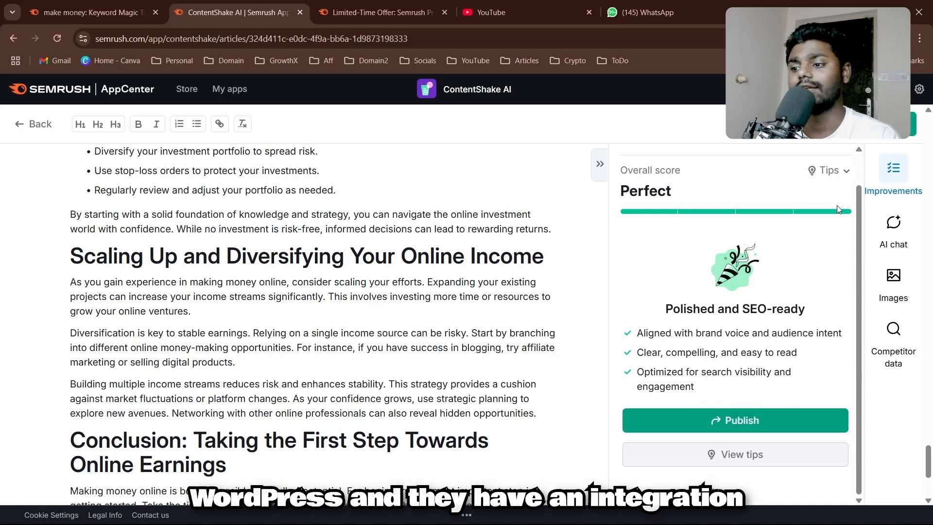
{"action": "left_click", "coordinate": [690, 453]}
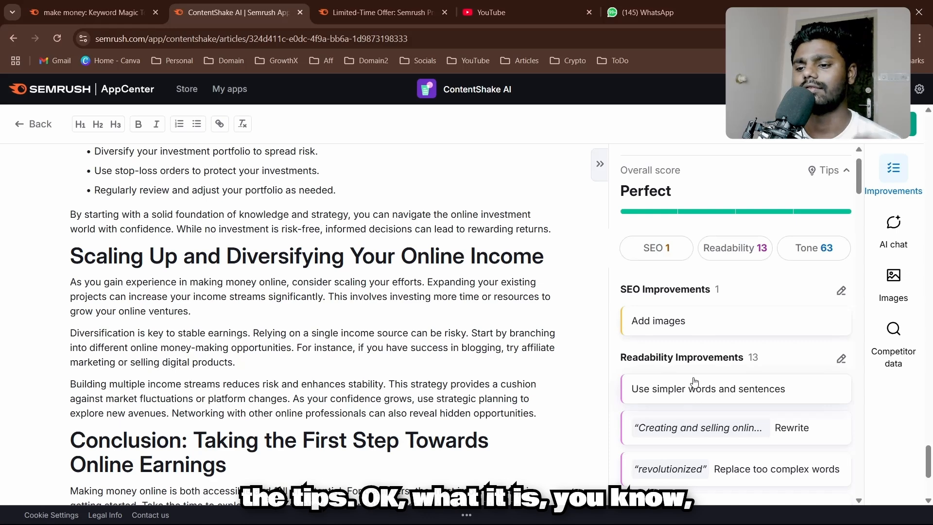
{"action": "left_click", "coordinate": [659, 320]}
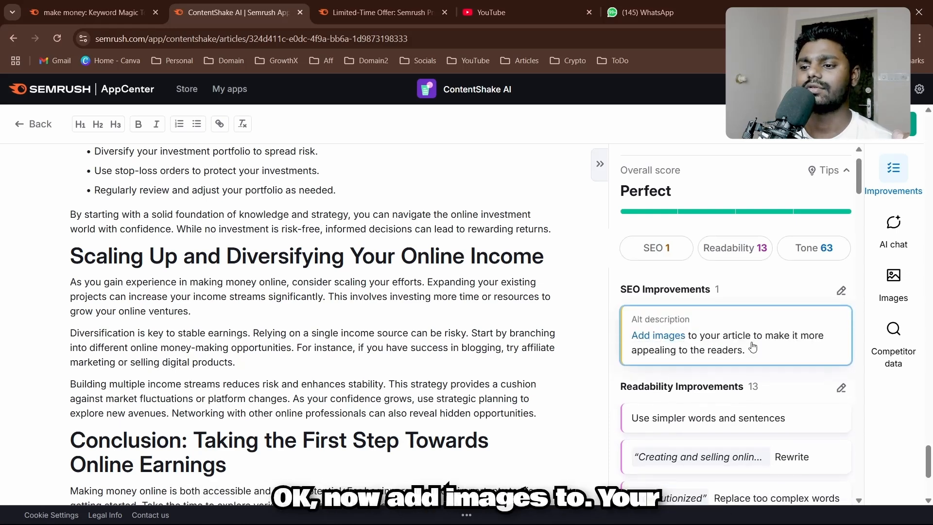
{"action": "right_click", "coordinate": [662, 336]}
{"action": "left_click", "coordinate": [649, 343]}
{"action": "left_click", "coordinate": [650, 344]}
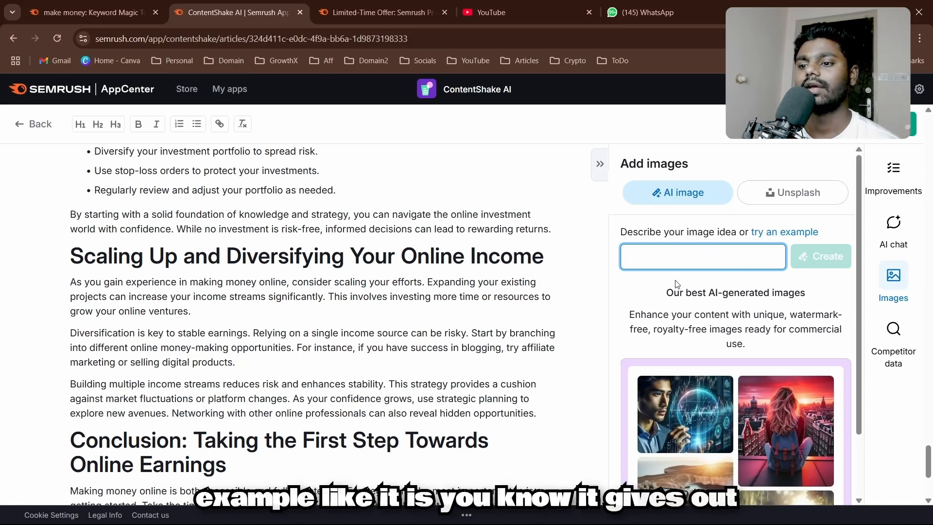
{"action": "left_click_drag", "start_coordinate": [667, 291], "coordinate": [776, 293]}
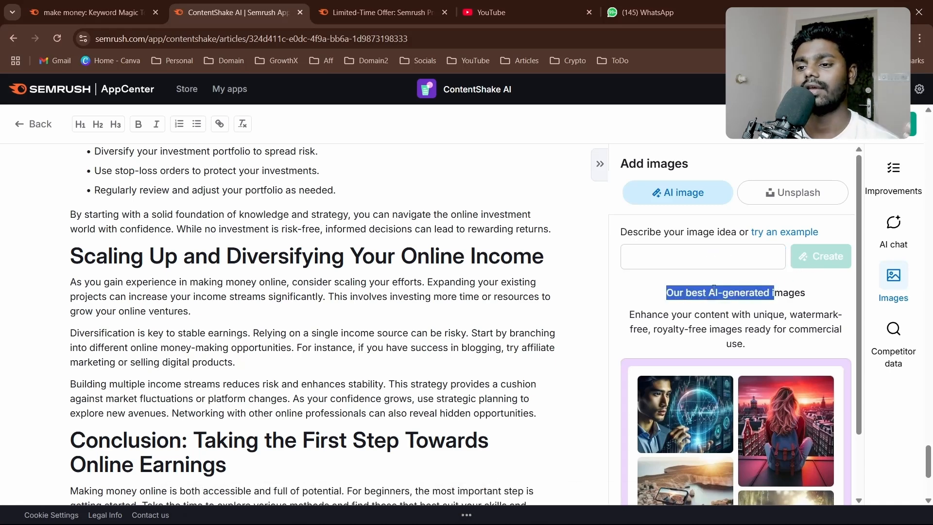
Step: Generate an AI image using the section 4 heading text "Sell Products on E-commerce Platforms" as the image idea
{"action": "scroll", "coordinate": [427, 287], "scroll_direction": "up", "scroll_amount": 20}
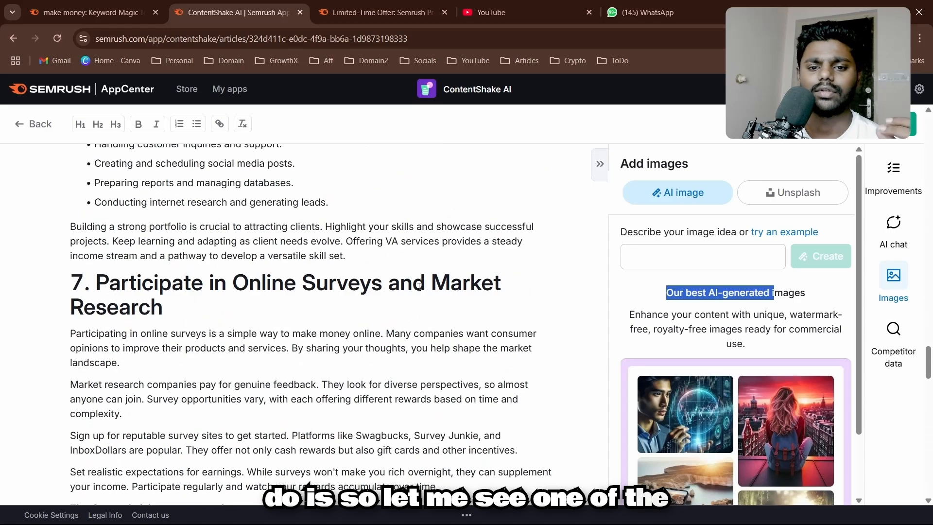
{"action": "scroll", "coordinate": [419, 287], "scroll_direction": "down", "scroll_amount": 8}
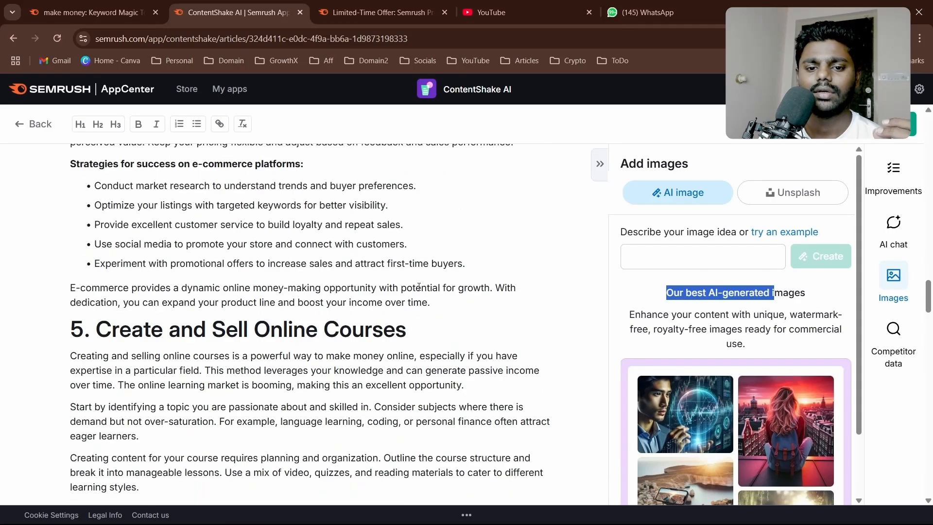
{"action": "scroll", "coordinate": [419, 287], "scroll_direction": "up", "scroll_amount": 15}
{"action": "scroll", "coordinate": [419, 287], "scroll_direction": "up", "scroll_amount": 10}
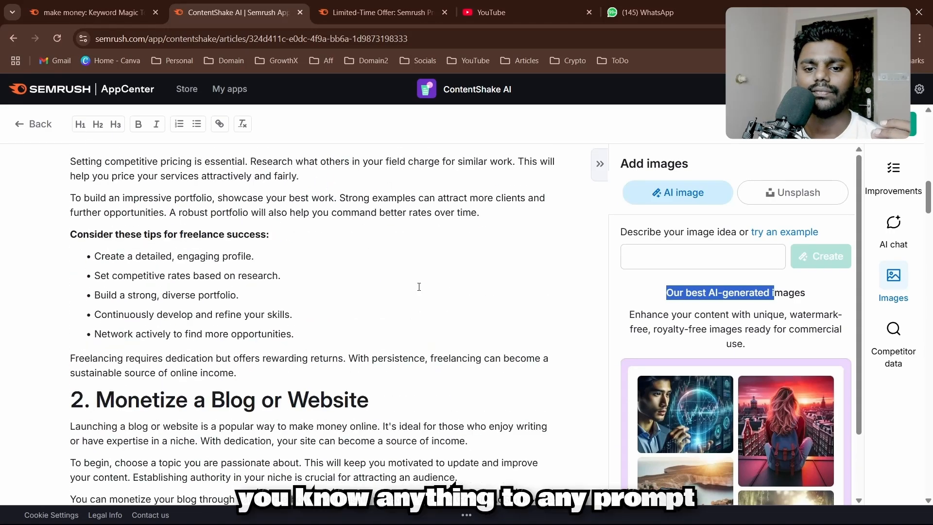
{"action": "scroll", "coordinate": [419, 287], "scroll_direction": "down", "scroll_amount": 3}
{"action": "scroll", "coordinate": [419, 286], "scroll_direction": "up", "scroll_amount": 3}
{"action": "scroll", "coordinate": [419, 286], "scroll_direction": "up", "scroll_amount": 5}
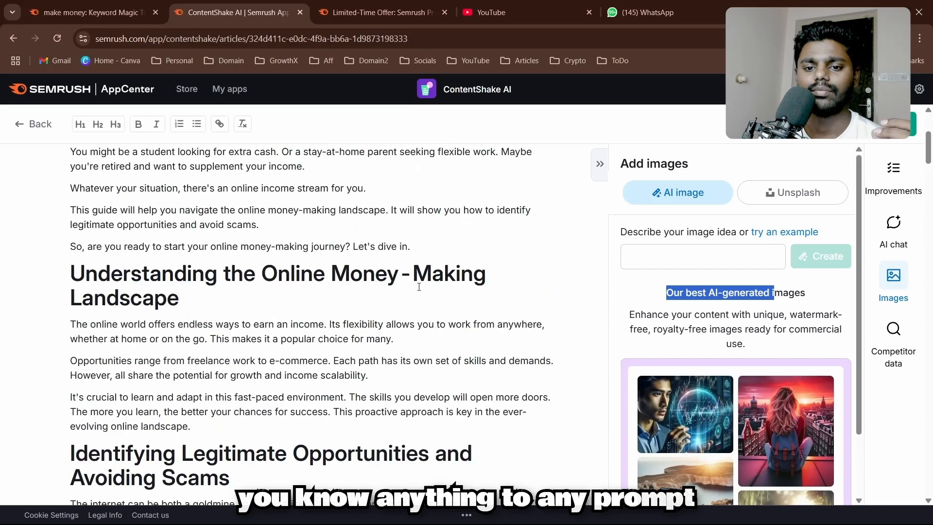
{"action": "scroll", "coordinate": [419, 287], "scroll_direction": "down", "scroll_amount": 10}
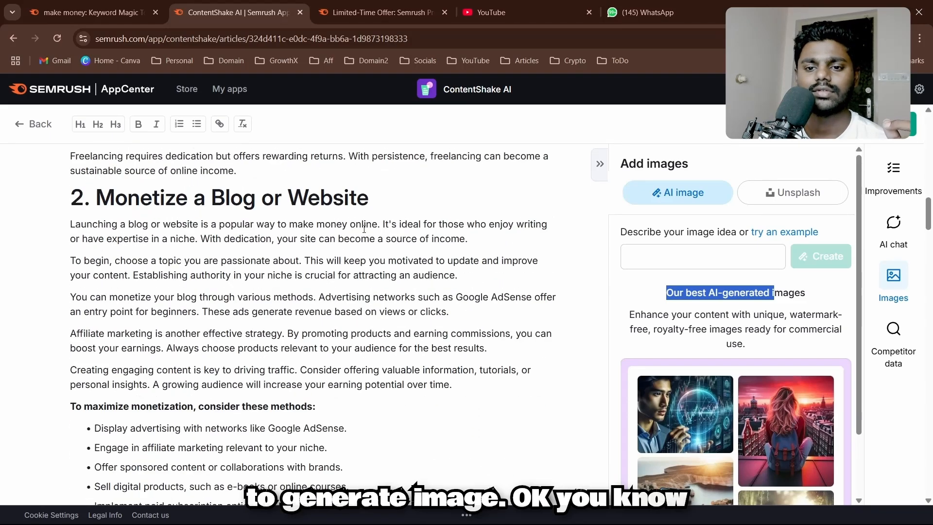
{"action": "scroll", "coordinate": [364, 229], "scroll_direction": "down", "scroll_amount": 10}
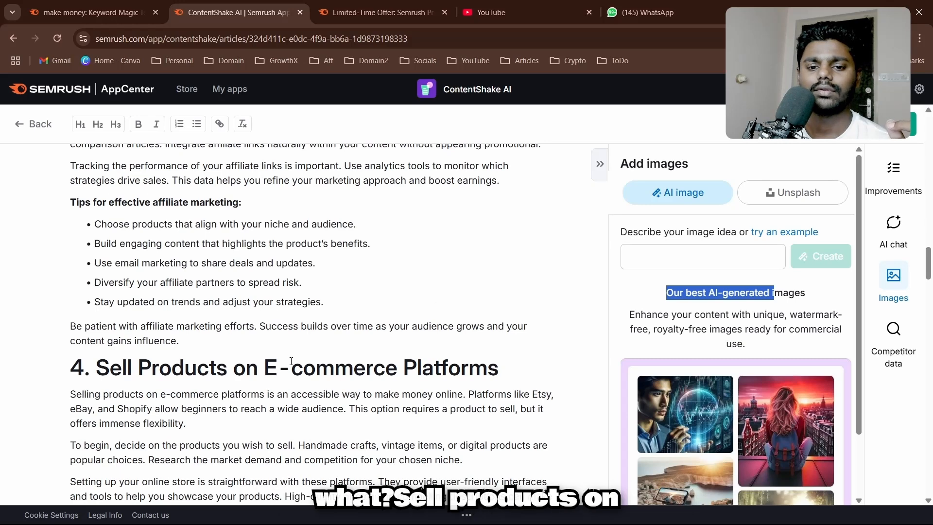
{"action": "left_click_drag", "start_coordinate": [97, 367], "coordinate": [497, 368]}
{"action": "key", "text": "ctrl+c"}
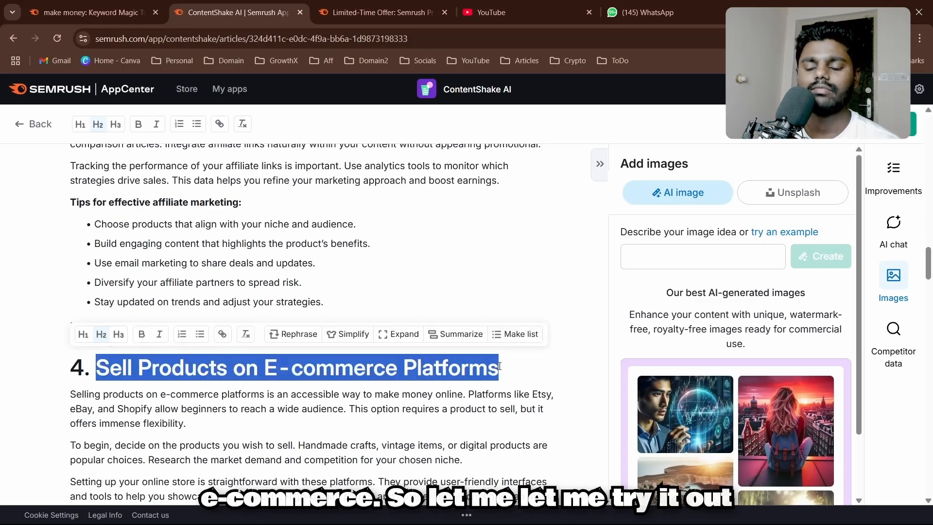
{"action": "left_click", "coordinate": [686, 254]}
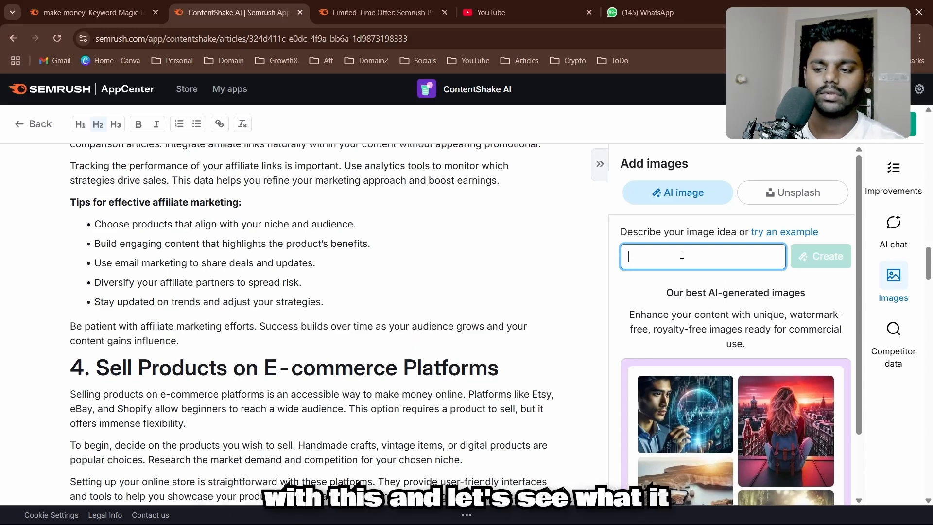
{"action": "key", "text": "ctrl+v"}
{"action": "left_click", "coordinate": [821, 256]}
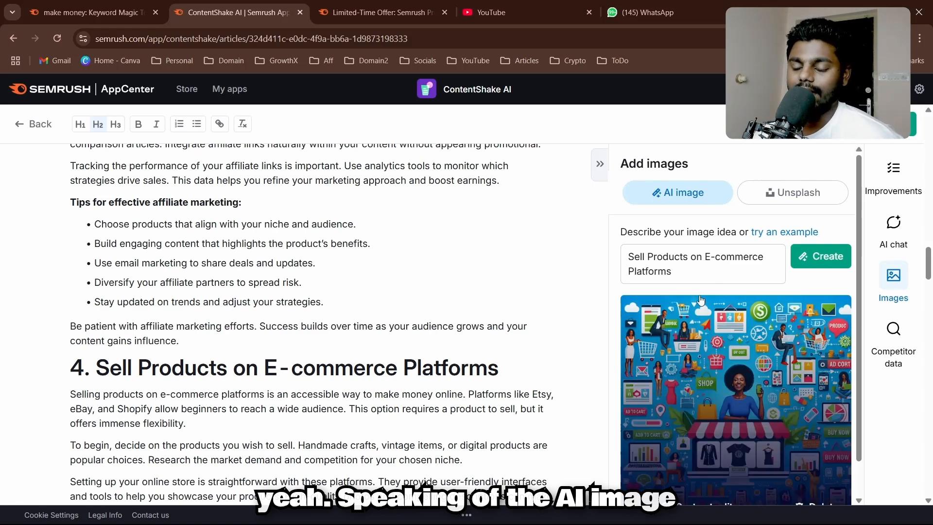
Step: Examine the generated e-commerce image and paste it into the section 4 heading at the editor cursor
{"action": "scroll", "coordinate": [714, 335], "scroll_direction": "down", "scroll_amount": 1}
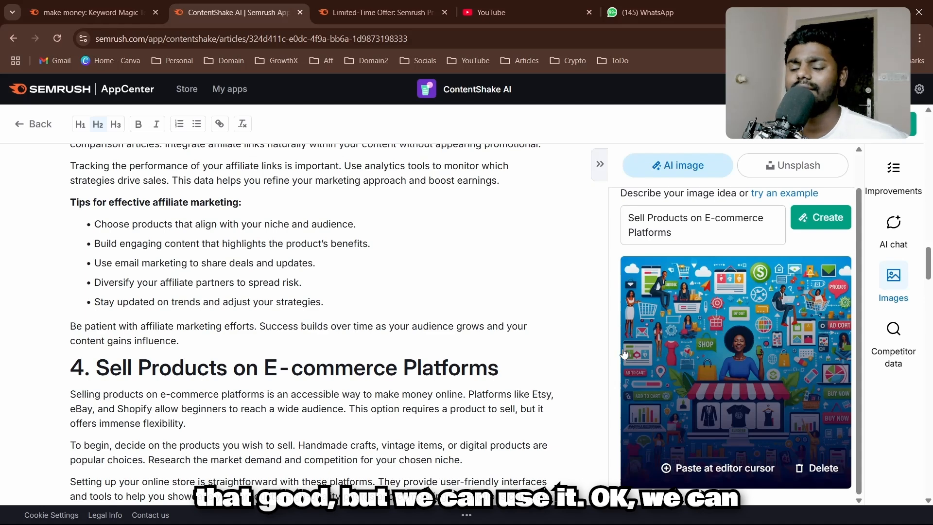
{"action": "scroll", "coordinate": [661, 355], "scroll_direction": "up", "scroll_amount": 1}
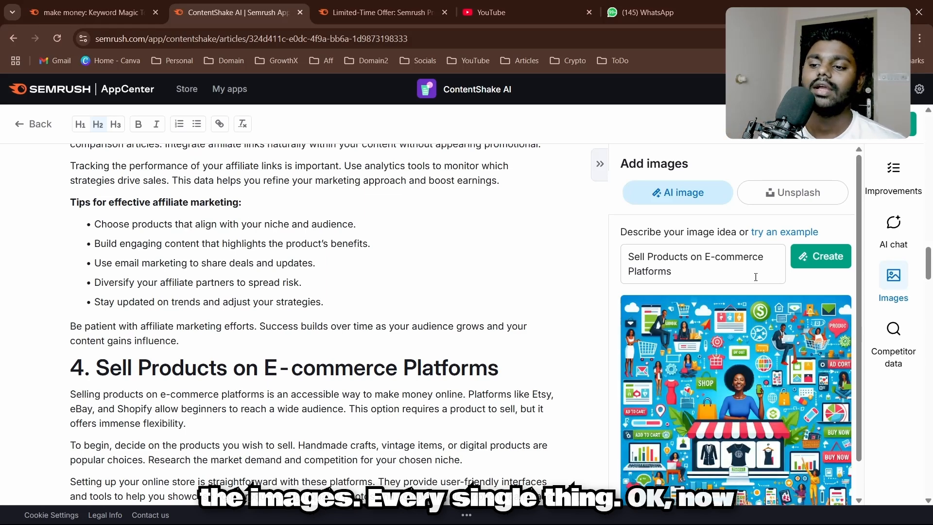
{"action": "scroll", "coordinate": [732, 417], "scroll_direction": "down", "scroll_amount": 1}
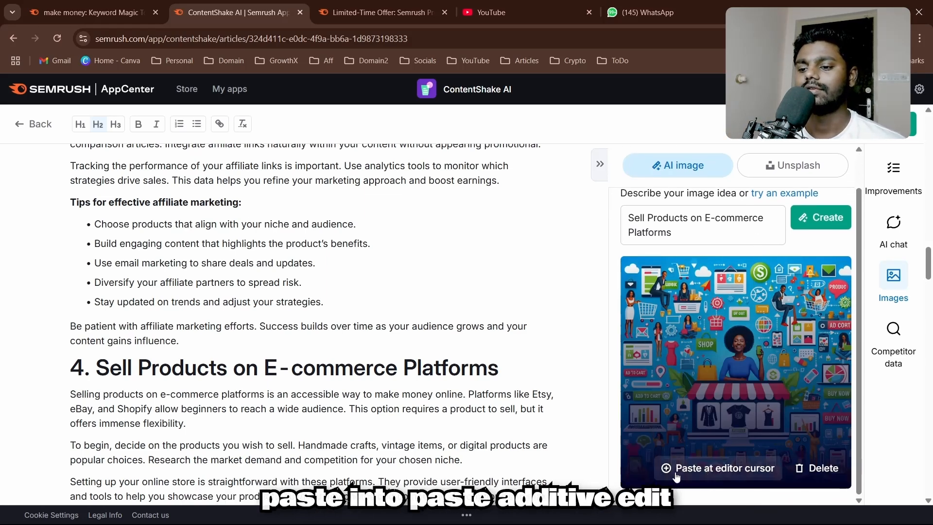
{"action": "left_click", "coordinate": [720, 477]}
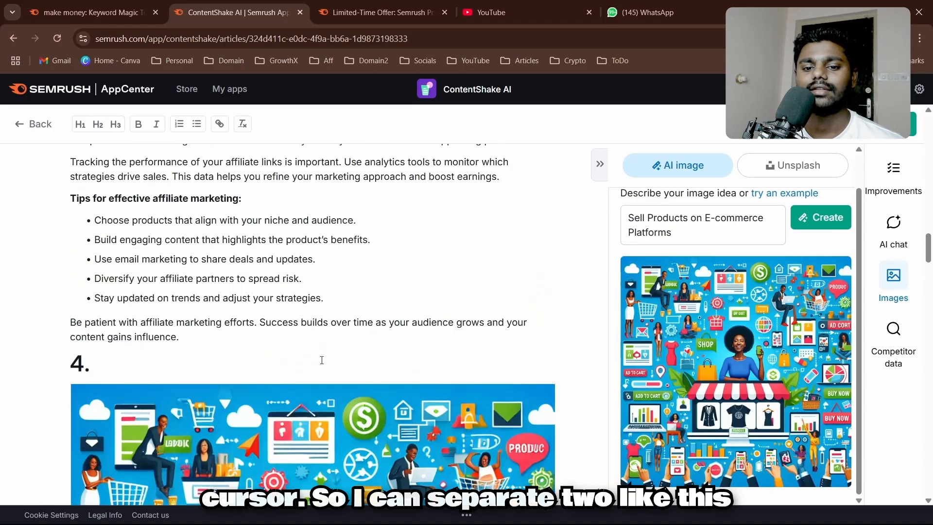
Step: Delete the inserted e-commerce image from section 4 of the article
{"action": "scroll", "coordinate": [322, 360], "scroll_direction": "down", "scroll_amount": 10}
{"action": "scroll", "coordinate": [322, 360], "scroll_direction": "up", "scroll_amount": 8}
{"action": "left_click", "coordinate": [321, 360]}
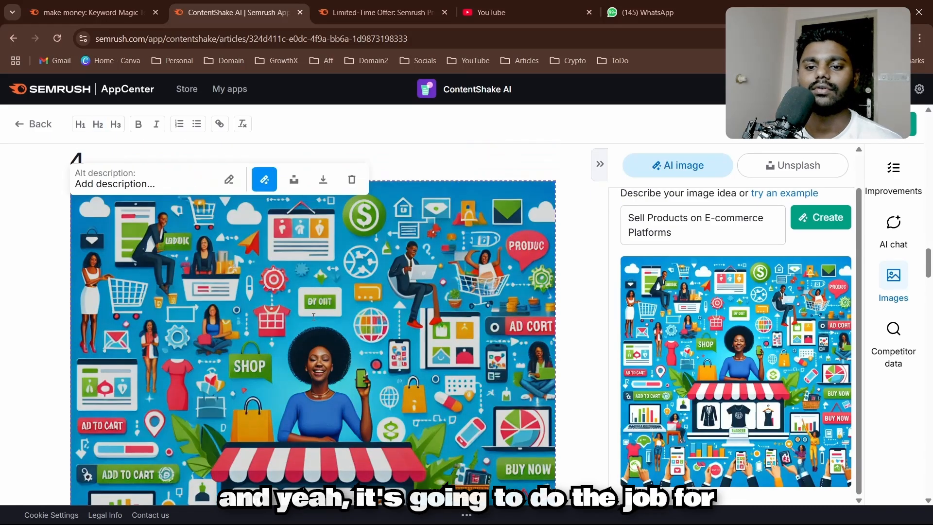
{"action": "left_click", "coordinate": [352, 180]}
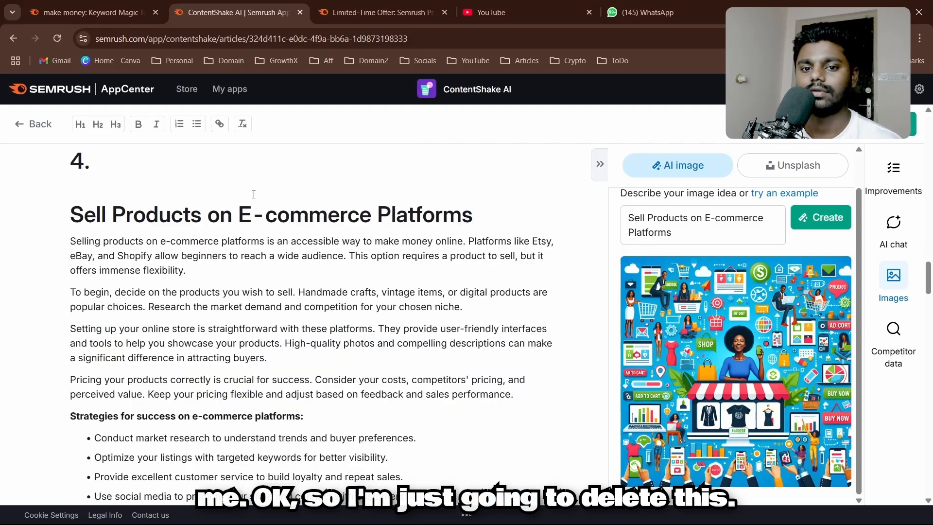
Step: Switch the image source to Unsplash and look at the suggested stock photos
{"action": "scroll", "coordinate": [199, 163], "scroll_direction": "down", "scroll_amount": 15}
{"action": "scroll", "coordinate": [753, 202], "scroll_direction": "up", "scroll_amount": 2}
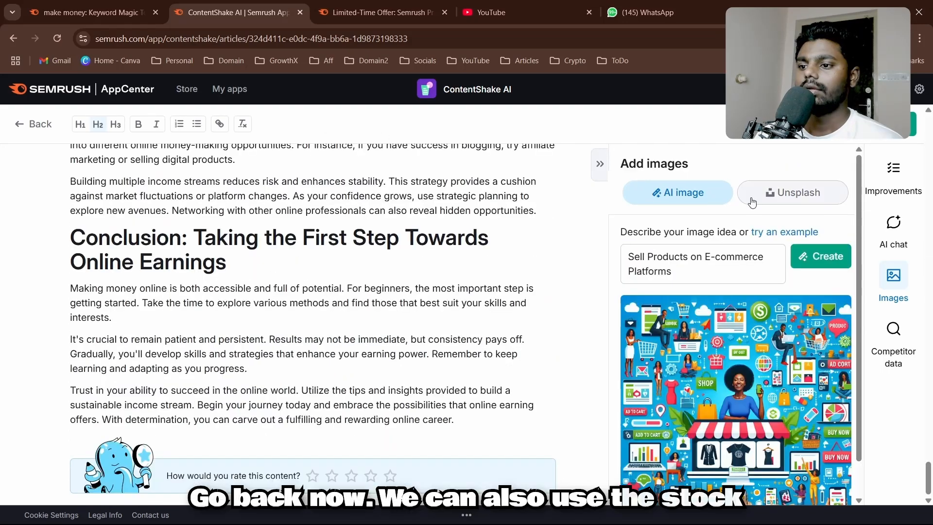
{"action": "left_click", "coordinate": [754, 198]}
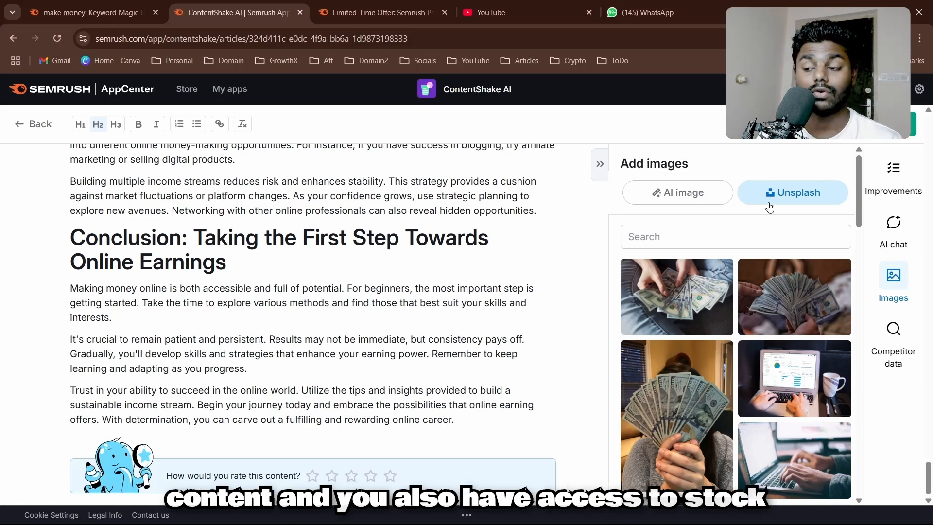
Step: Return to the article improvements and examine the SEO, readability and tone tips, dismissing the battery charging notification
{"action": "left_click", "coordinate": [905, 179]}
{"action": "scroll", "coordinate": [780, 432], "scroll_direction": "down", "scroll_amount": 1}
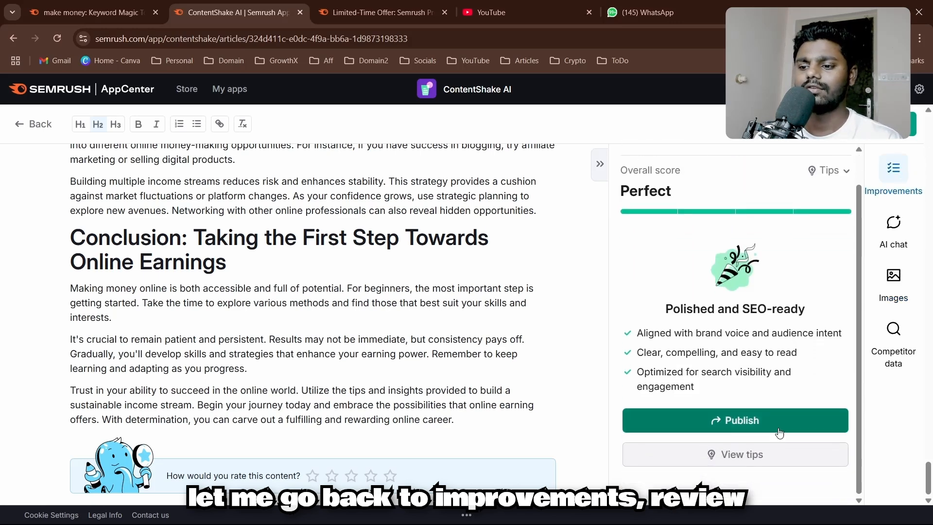
{"action": "left_click", "coordinate": [762, 460]}
{"action": "scroll", "coordinate": [751, 353], "scroll_direction": "down", "scroll_amount": 3}
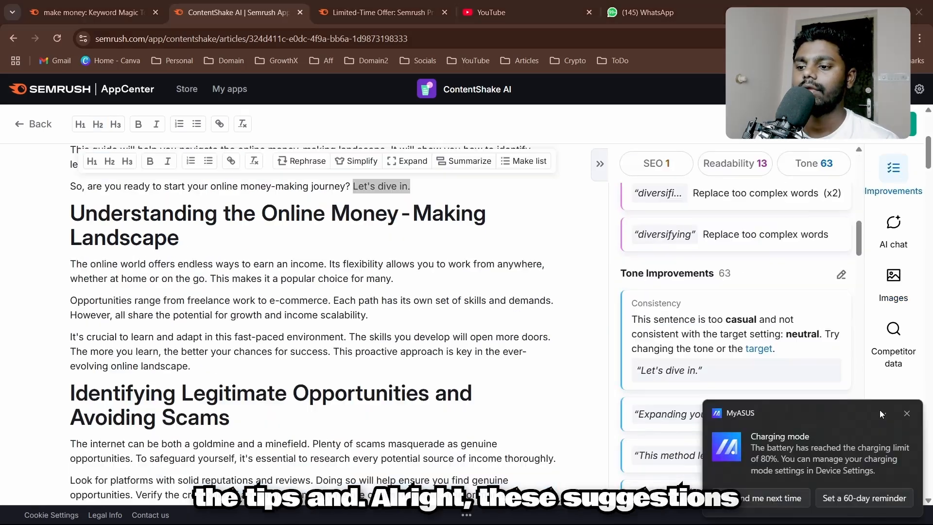
{"action": "left_click", "coordinate": [910, 412]}
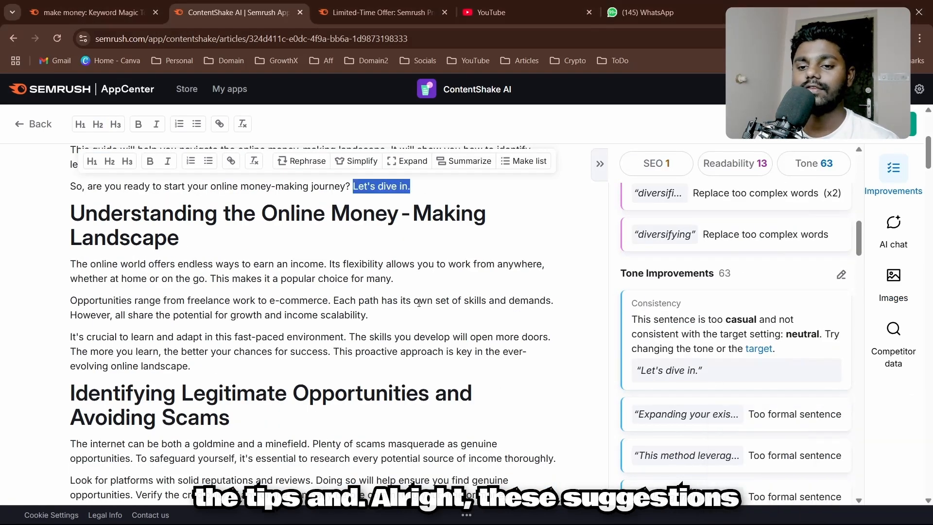
{"action": "scroll", "coordinate": [440, 303], "scroll_direction": "down", "scroll_amount": 3}
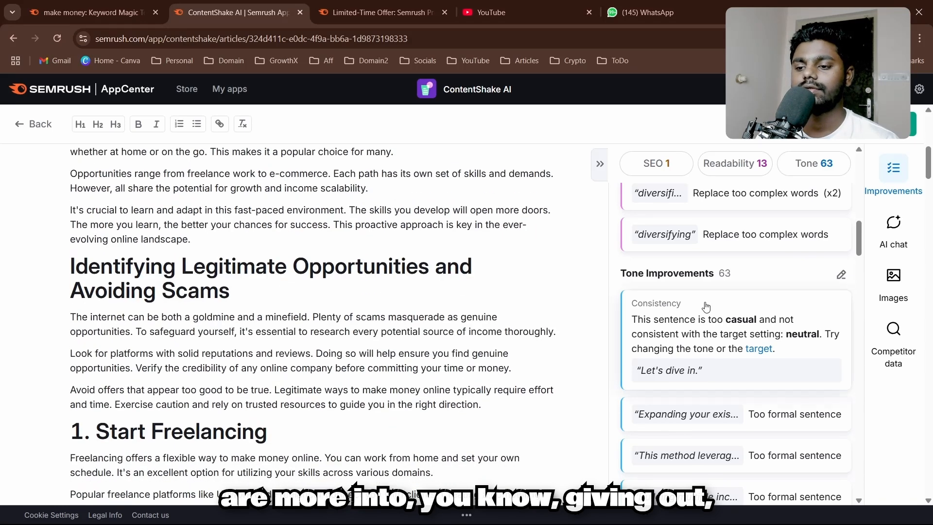
{"action": "scroll", "coordinate": [705, 307], "scroll_direction": "down", "scroll_amount": 4}
{"action": "scroll", "coordinate": [706, 307], "scroll_direction": "down", "scroll_amount": 15}
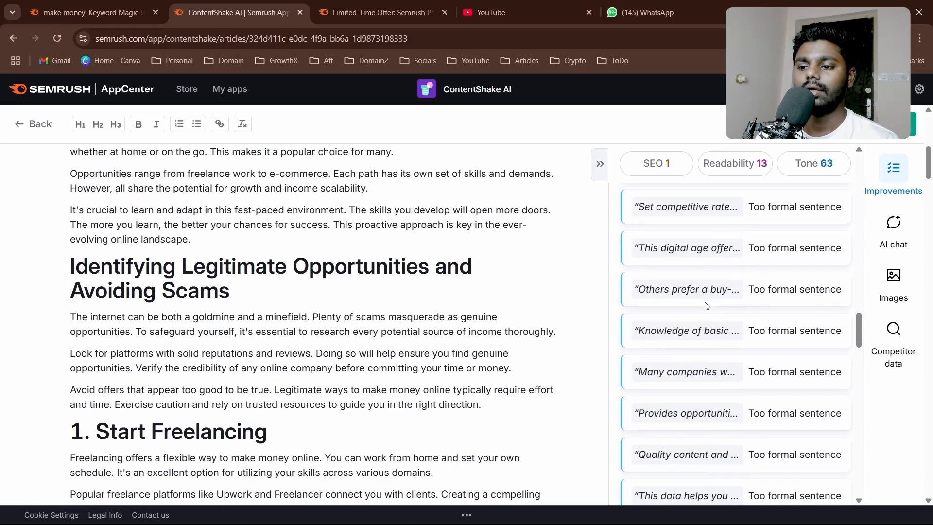
{"action": "scroll", "coordinate": [705, 308], "scroll_direction": "down", "scroll_amount": 8}
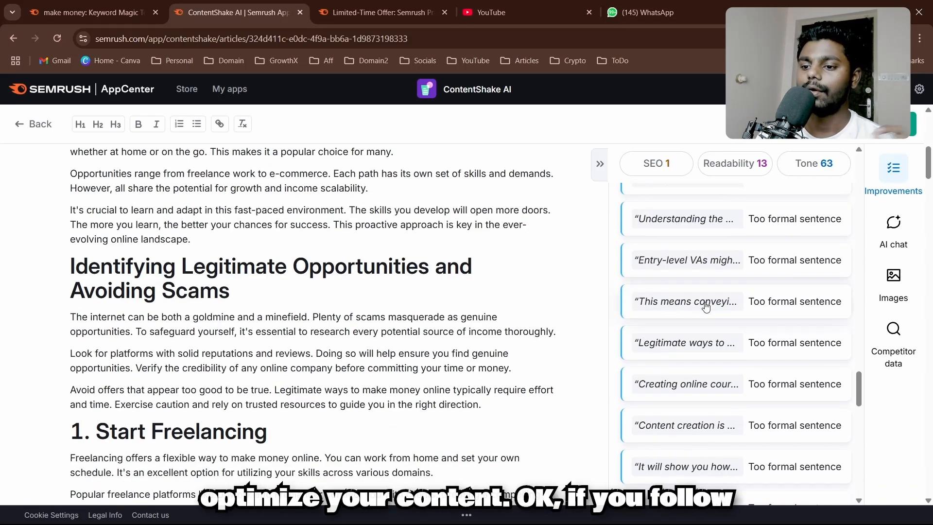
{"action": "scroll", "coordinate": [705, 307], "scroll_direction": "down", "scroll_amount": 8}
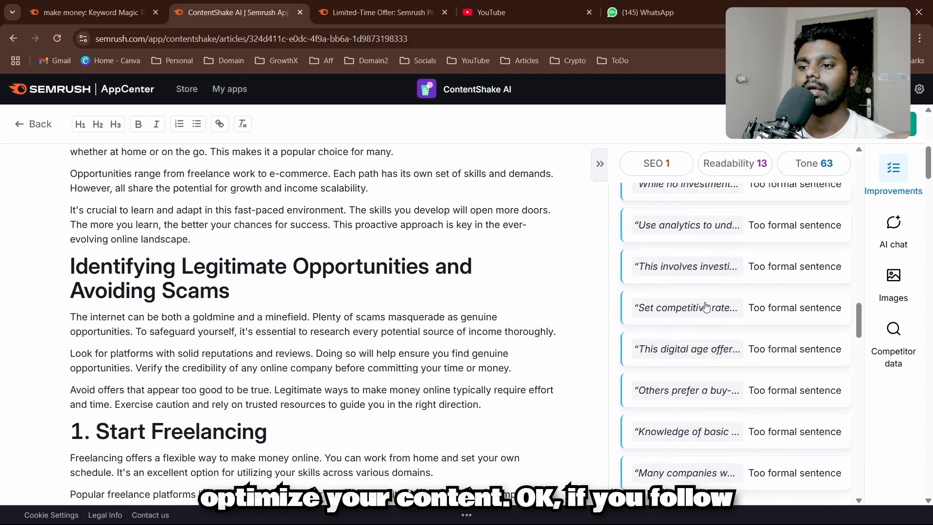
{"action": "scroll", "coordinate": [706, 307], "scroll_direction": "up", "scroll_amount": 20}
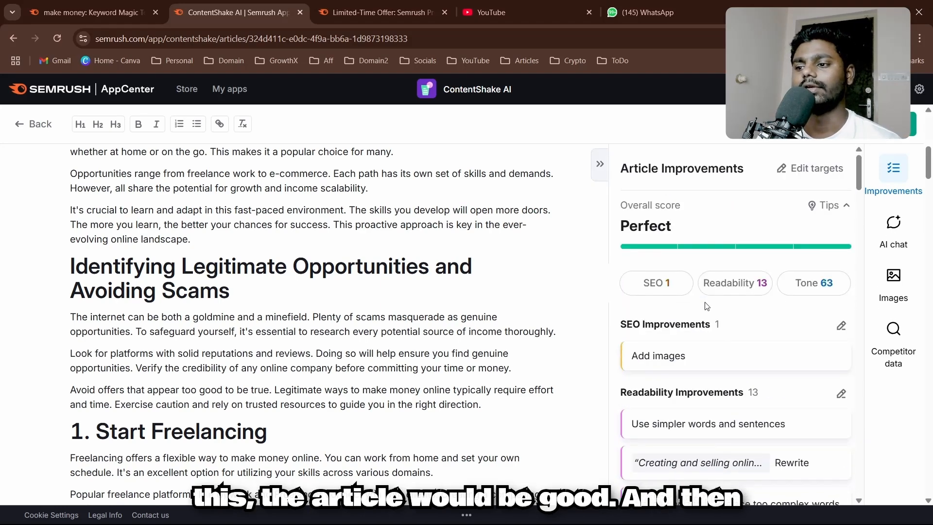
Step: Ask the AI chat to "add 3 faqs at the end" of the article
{"action": "left_click", "coordinate": [895, 237]}
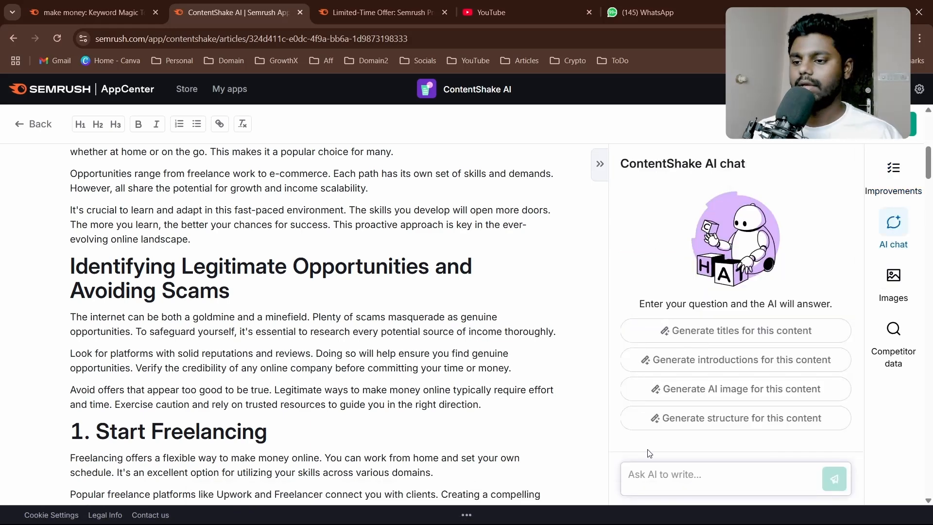
{"action": "left_click", "coordinate": [659, 469]}
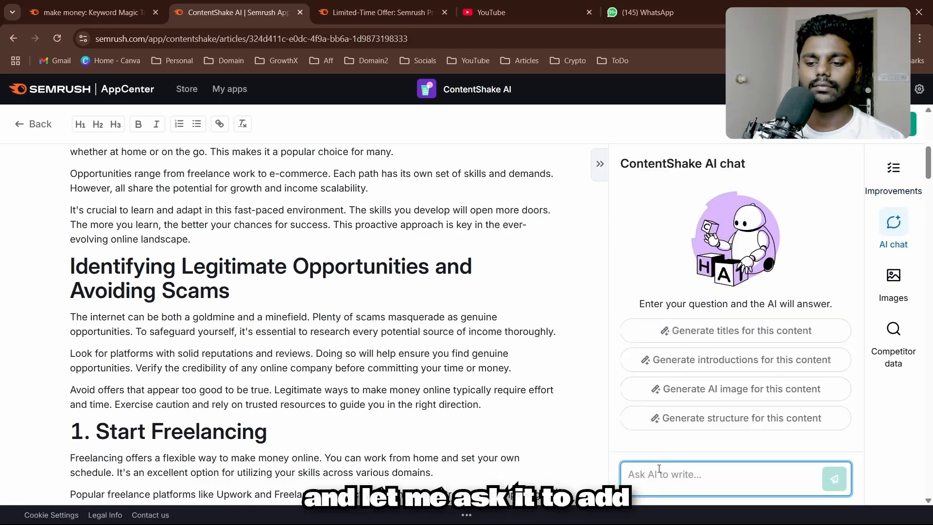
{"action": "type", "text": "add 3 f"}
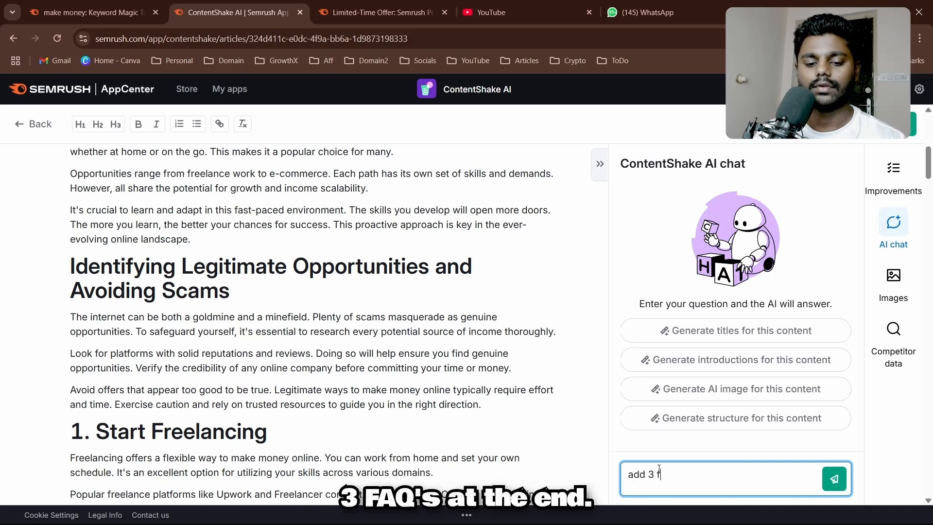
{"action": "type", "text": "aqs at the end"}
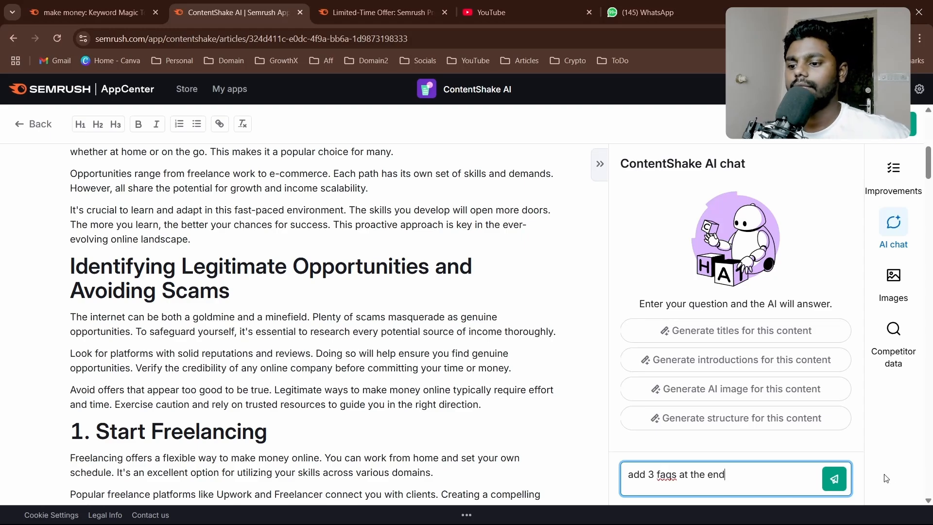
{"action": "left_click", "coordinate": [834, 479]}
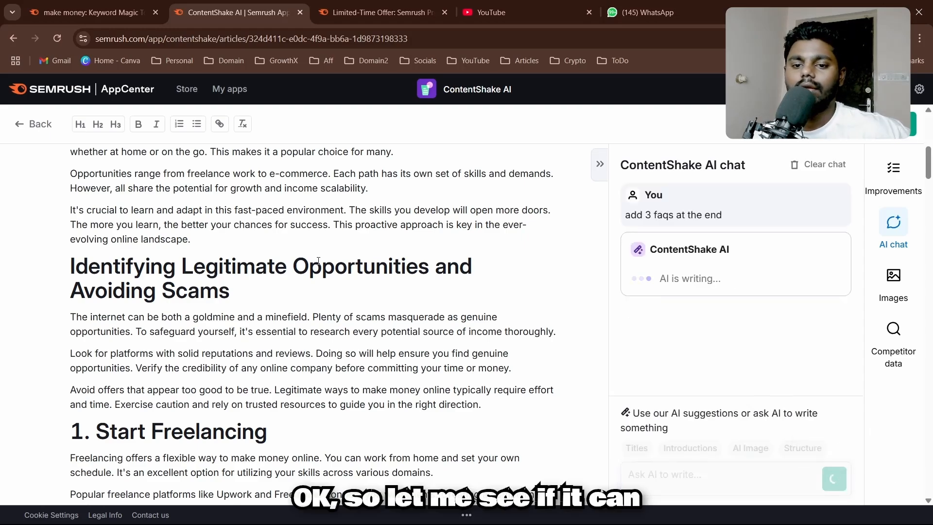
Step: Insert the chat's generated FAQs on a new line after the last paragraph of the article's conclusion
{"action": "scroll", "coordinate": [319, 261], "scroll_direction": "down", "scroll_amount": 20}
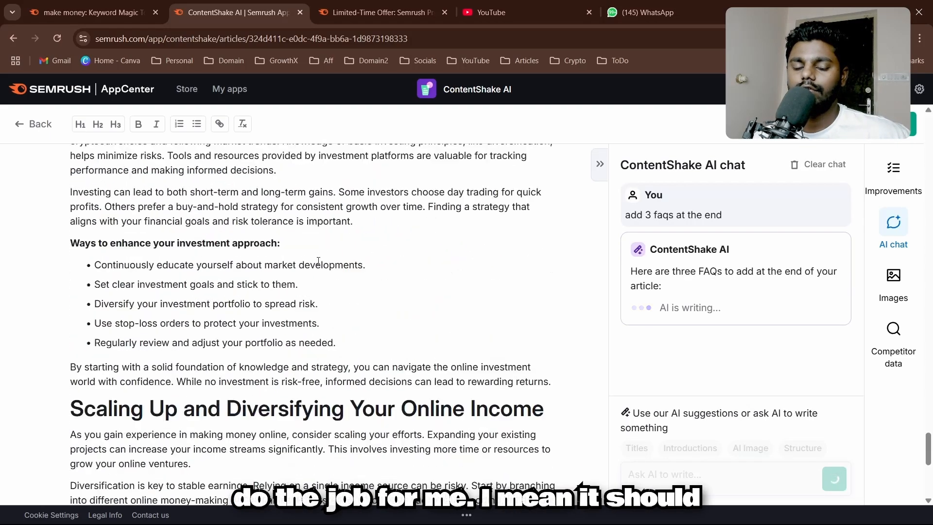
{"action": "scroll", "coordinate": [319, 262], "scroll_direction": "down", "scroll_amount": 7}
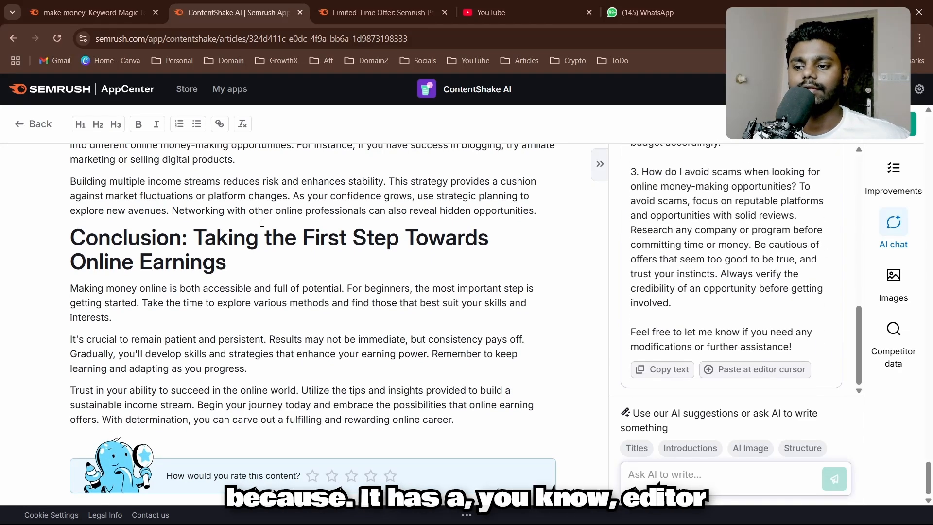
{"action": "scroll", "coordinate": [262, 223], "scroll_direction": "up", "scroll_amount": 20}
{"action": "scroll", "coordinate": [662, 313], "scroll_direction": "up", "scroll_amount": 10}
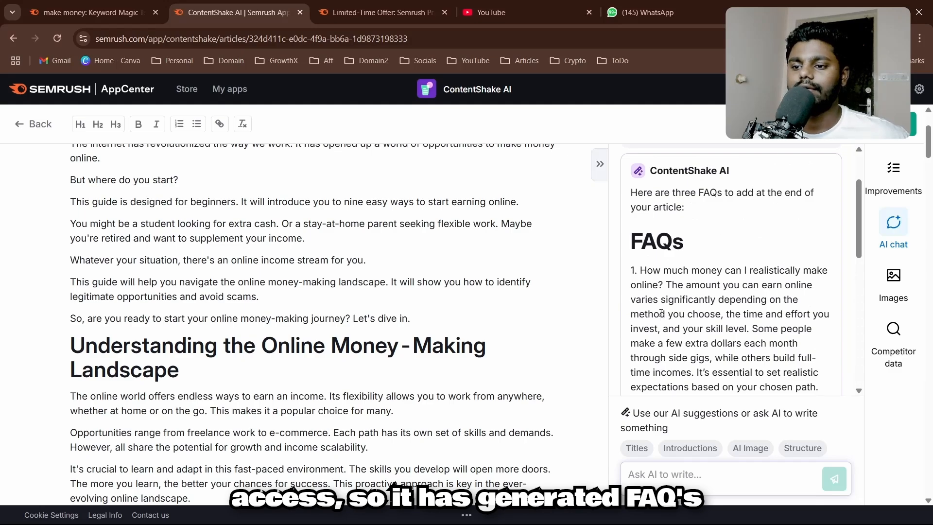
{"action": "scroll", "coordinate": [292, 313], "scroll_direction": "down", "scroll_amount": 20}
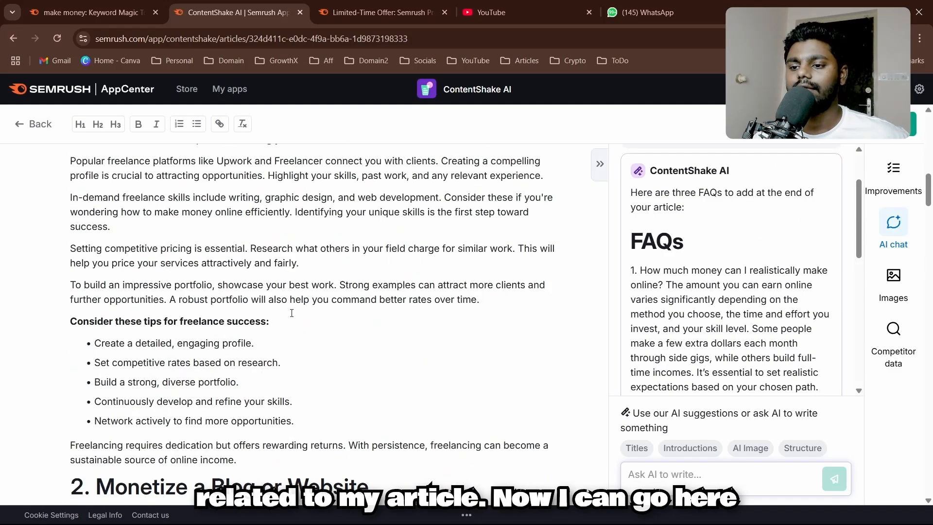
{"action": "scroll", "coordinate": [291, 312], "scroll_direction": "down", "scroll_amount": 20}
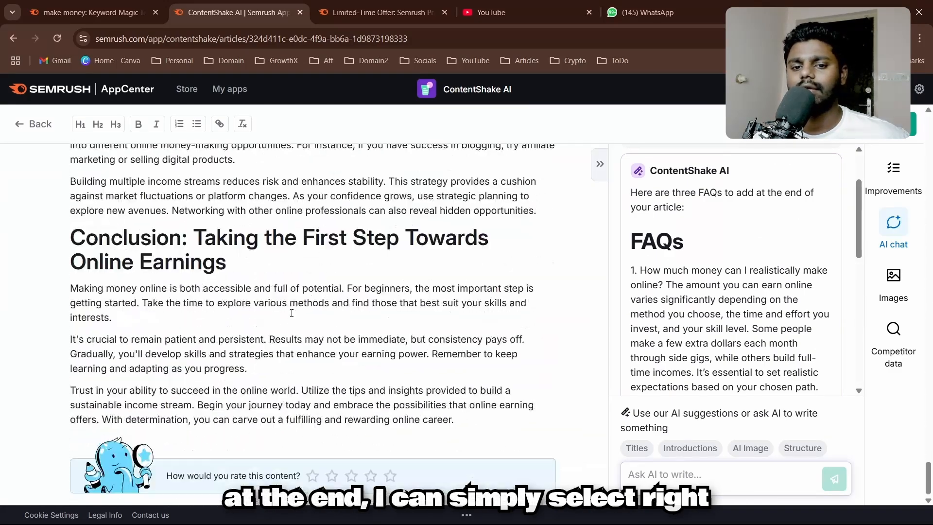
{"action": "left_click", "coordinate": [476, 419]}
{"action": "key", "text": "Return"}
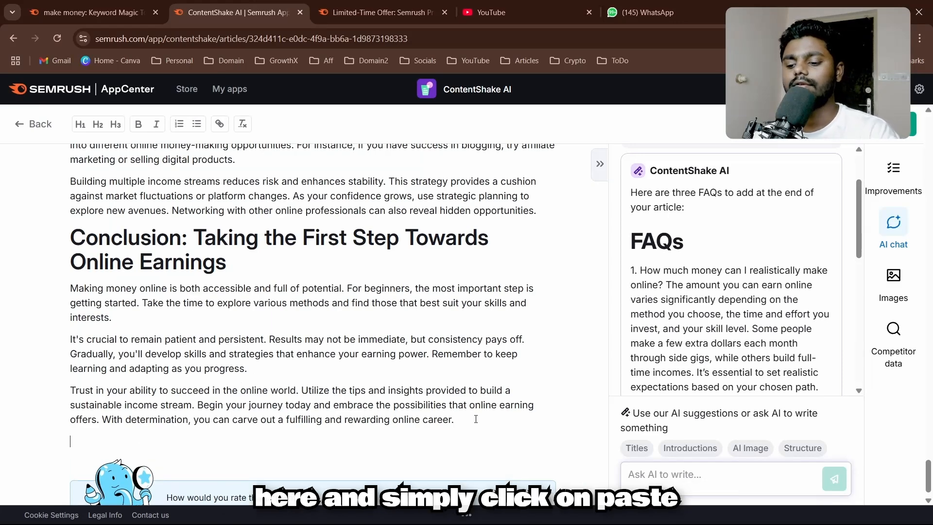
{"action": "scroll", "coordinate": [742, 340], "scroll_direction": "down", "scroll_amount": 8}
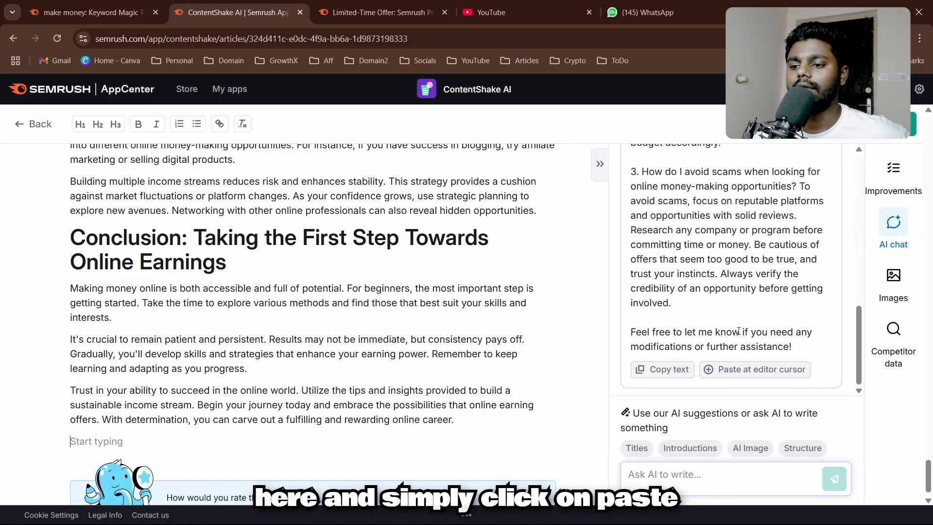
{"action": "left_click", "coordinate": [731, 370]}
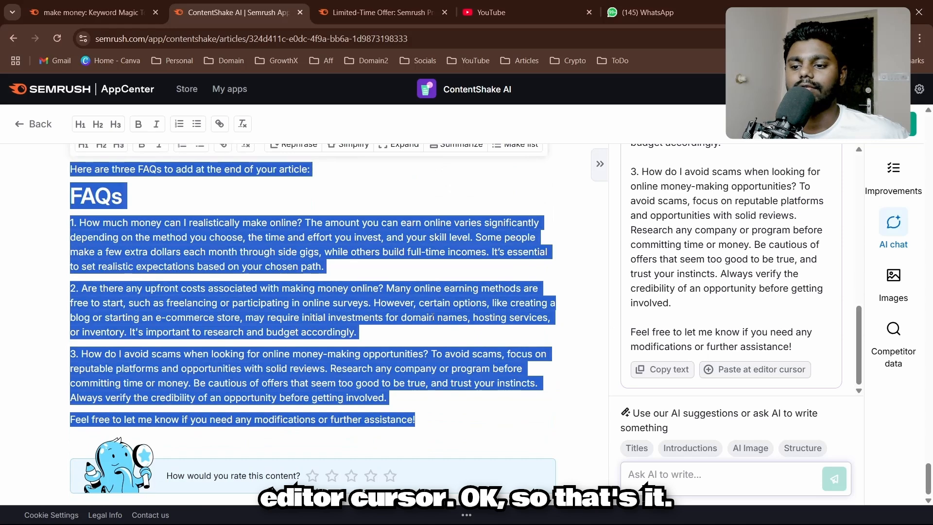
Step: Check the heading format of the FAQs heading in the inserted text, leaving the text unchanged
{"action": "left_click", "coordinate": [387, 223]}
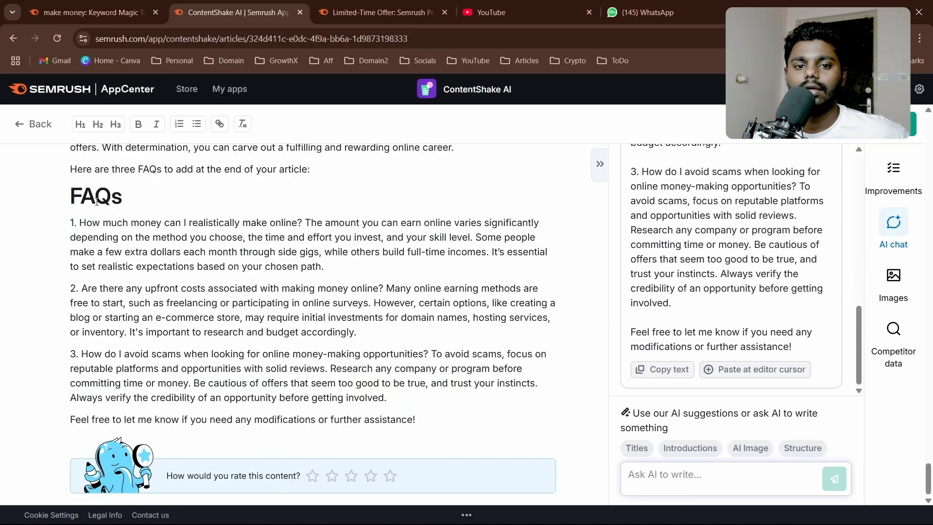
{"action": "left_click_drag", "start_coordinate": [72, 193], "coordinate": [145, 204]}
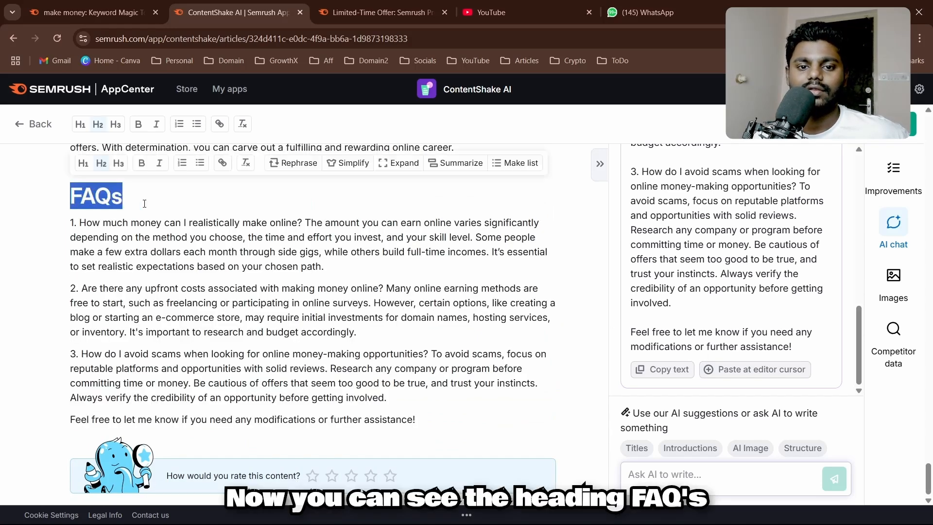
{"action": "left_click", "coordinate": [144, 203]}
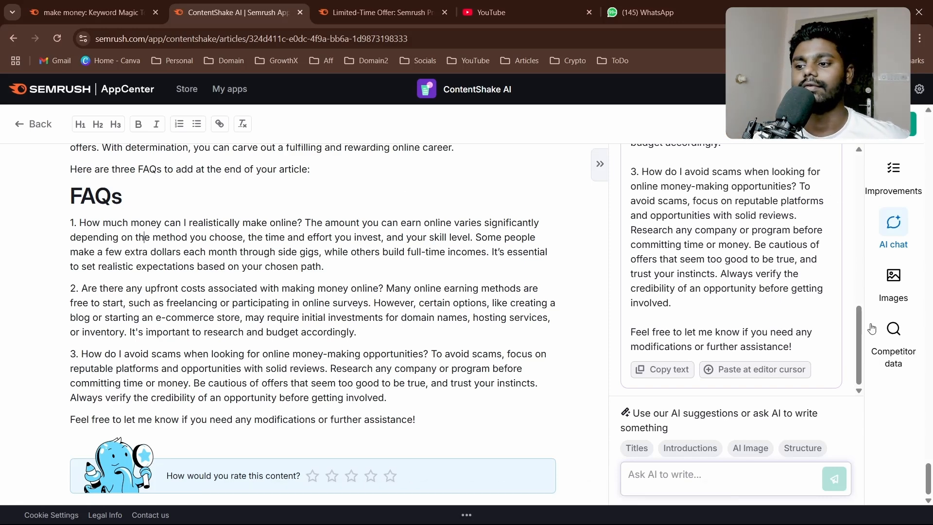
Step: Open the competitor data and examine the competitors' titles and introductions
{"action": "left_click", "coordinate": [893, 330]}
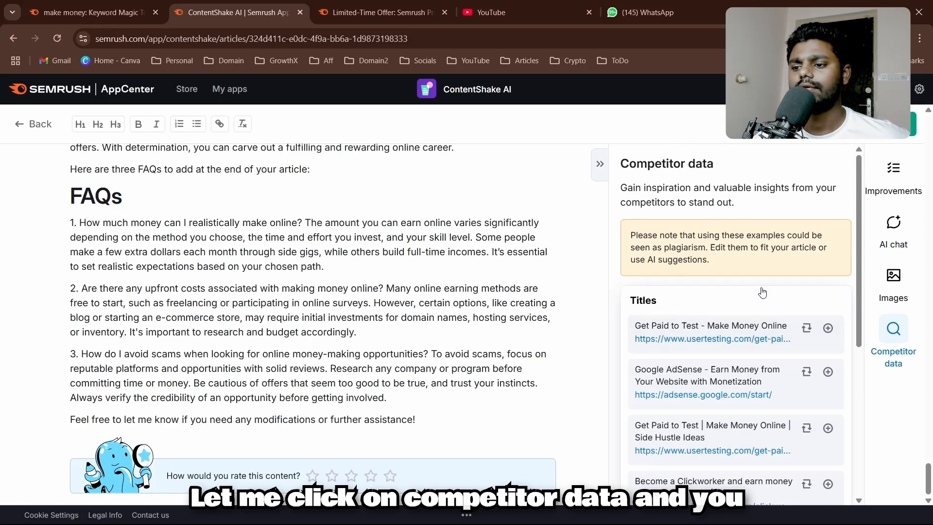
{"action": "scroll", "coordinate": [739, 311], "scroll_direction": "down", "scroll_amount": 5}
{"action": "left_click", "coordinate": [716, 337]}
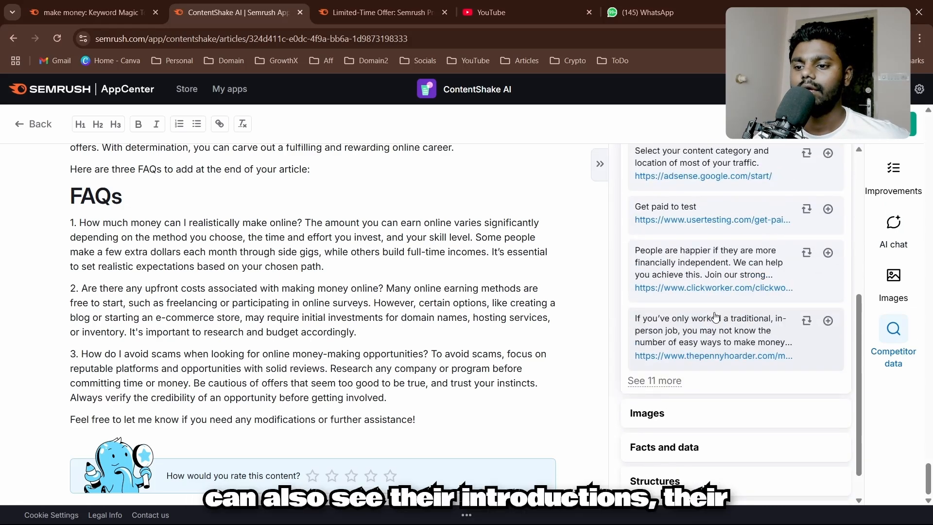
{"action": "scroll", "coordinate": [715, 324], "scroll_direction": "down", "scroll_amount": 1}
{"action": "scroll", "coordinate": [716, 323], "scroll_direction": "up", "scroll_amount": 6}
{"action": "scroll", "coordinate": [714, 331], "scroll_direction": "down", "scroll_amount": 6}
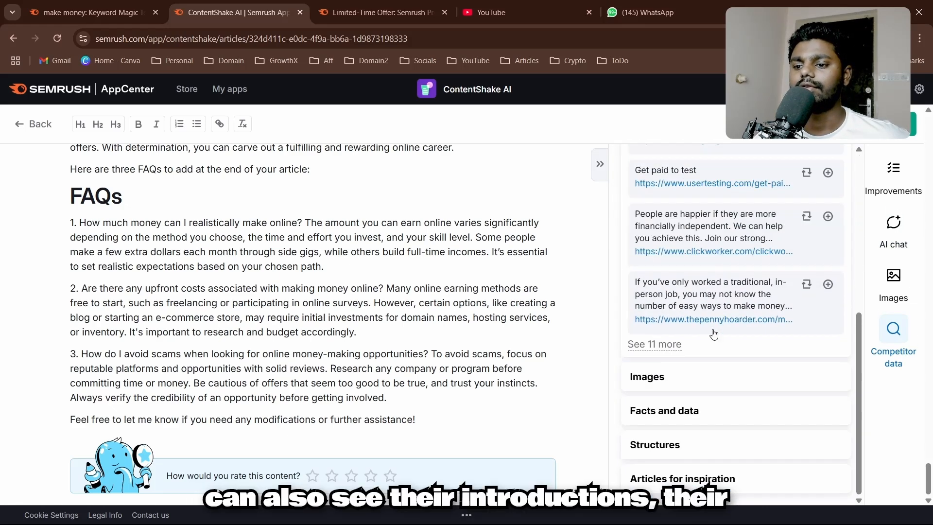
Step: Look through the competitors' images and their facts and data suggestions
{"action": "left_click", "coordinate": [668, 383]}
{"action": "scroll", "coordinate": [691, 324], "scroll_direction": "down", "scroll_amount": 6}
{"action": "scroll", "coordinate": [692, 364], "scroll_direction": "down", "scroll_amount": 1}
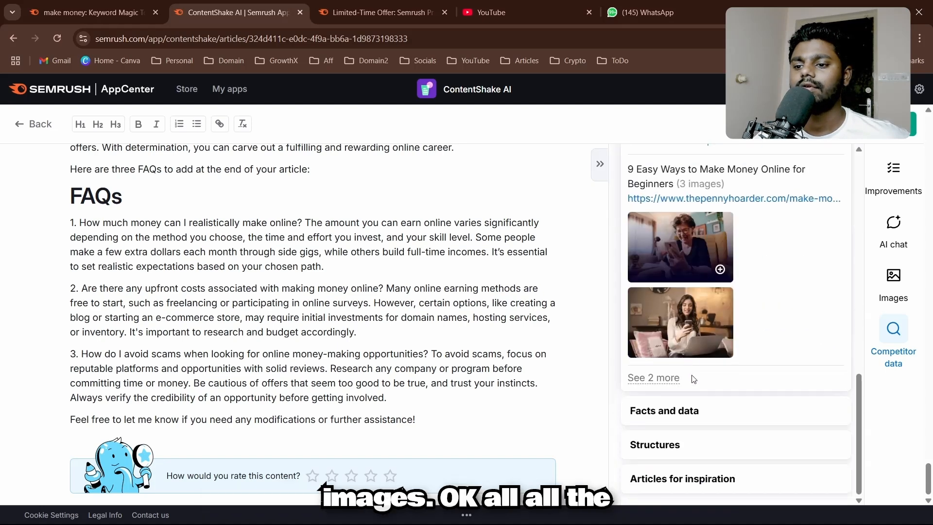
{"action": "left_click", "coordinate": [682, 412]}
{"action": "scroll", "coordinate": [720, 316], "scroll_direction": "down", "scroll_amount": 3}
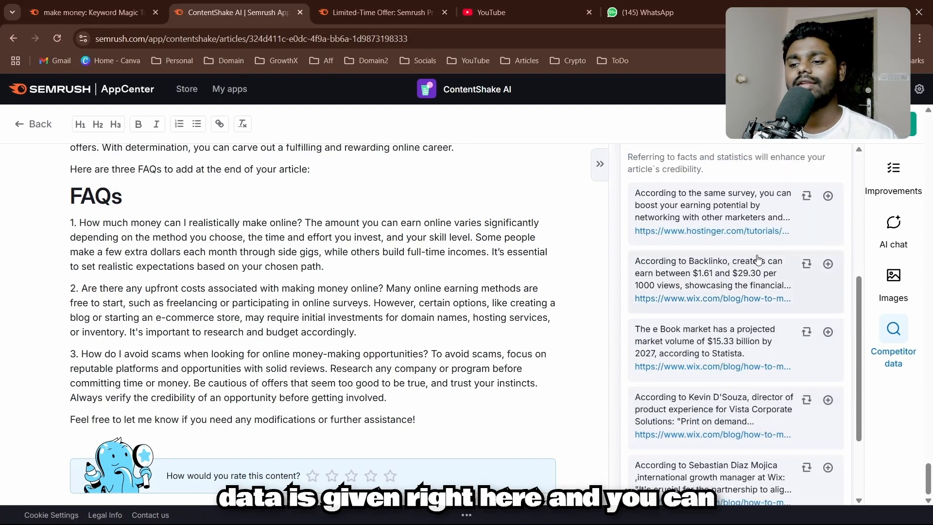
{"action": "scroll", "coordinate": [732, 285], "scroll_direction": "down", "scroll_amount": 1}
{"action": "scroll", "coordinate": [732, 284], "scroll_direction": "down", "scroll_amount": 2}
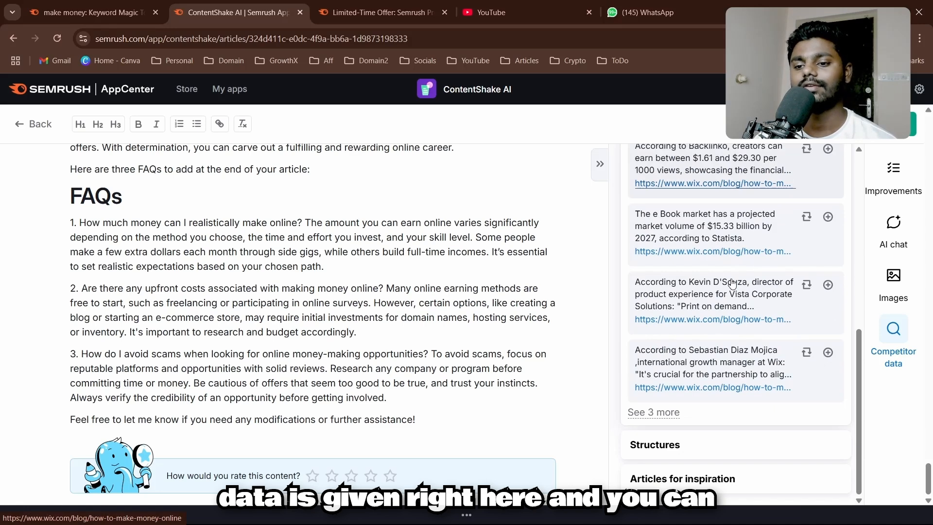
Step: Examine the competitors' article structures and the list of articles for inspiration
{"action": "left_click", "coordinate": [728, 438]}
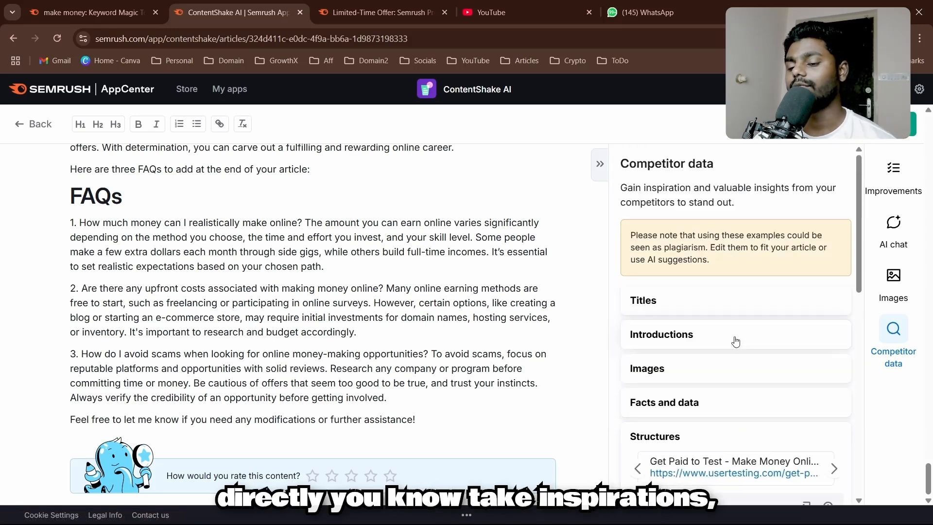
{"action": "scroll", "coordinate": [733, 340], "scroll_direction": "down", "scroll_amount": 5}
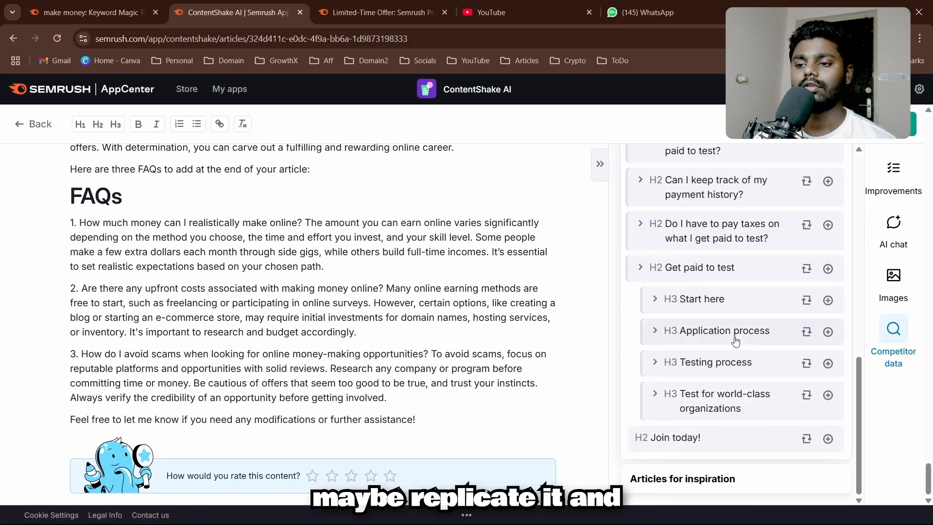
{"action": "scroll", "coordinate": [735, 341], "scroll_direction": "up", "scroll_amount": 10}
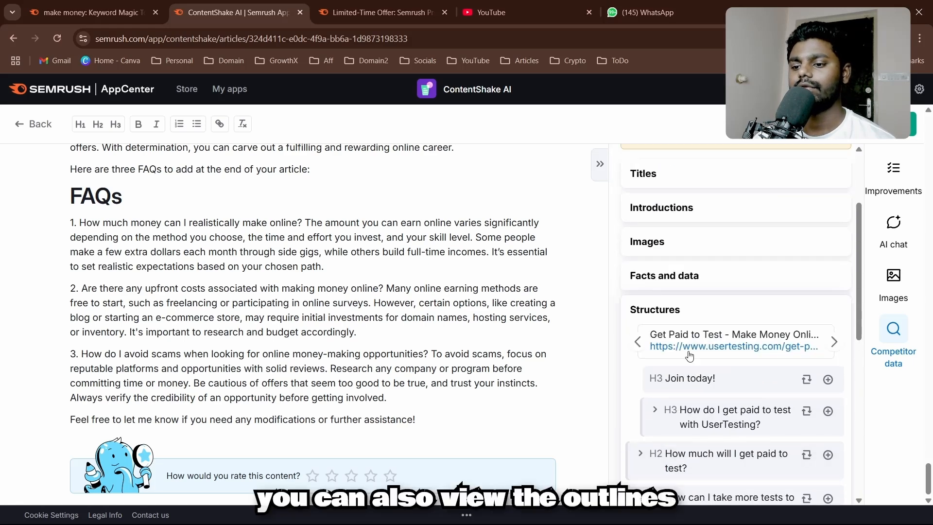
{"action": "scroll", "coordinate": [701, 390], "scroll_direction": "down", "scroll_amount": 8}
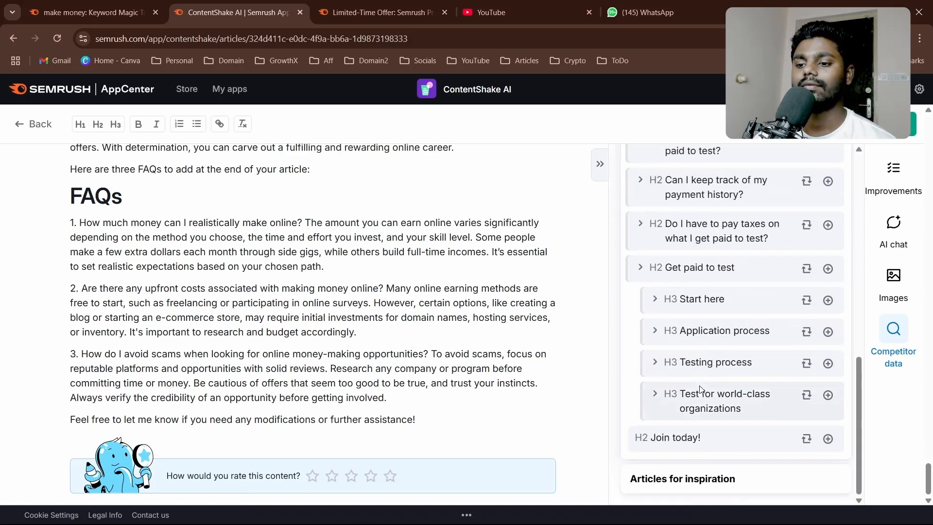
{"action": "left_click", "coordinate": [698, 479]}
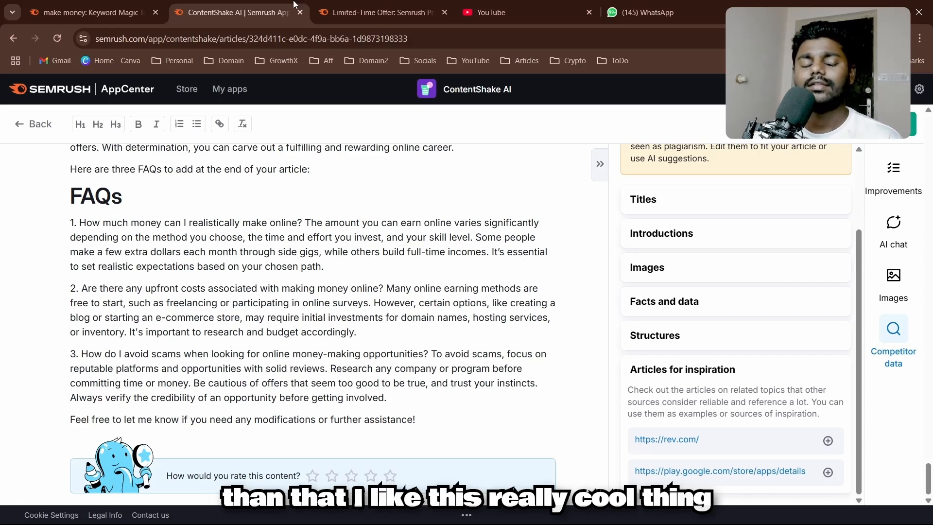
Step: Revisit the Keyword Magic Tool's make money keyword list, and switch to the Semrush Pro limited-time offer page
{"action": "left_click", "coordinate": [122, 9]}
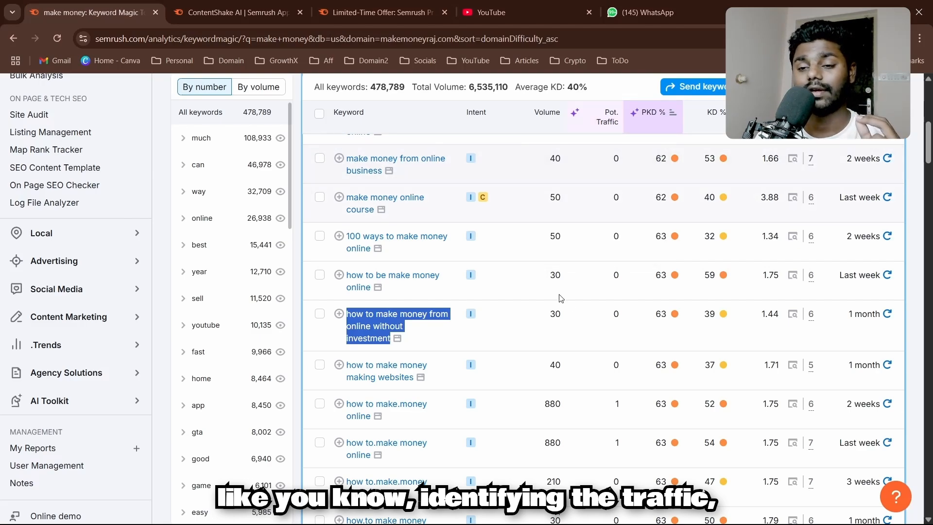
{"action": "scroll", "coordinate": [563, 299], "scroll_direction": "up", "scroll_amount": 10}
{"action": "scroll", "coordinate": [572, 305], "scroll_direction": "down", "scroll_amount": 5}
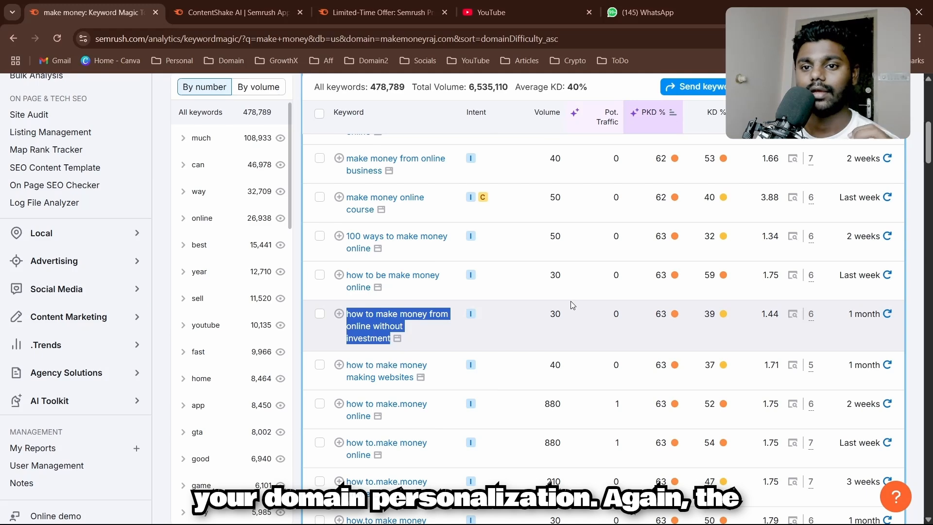
{"action": "left_click", "coordinate": [384, 12]}
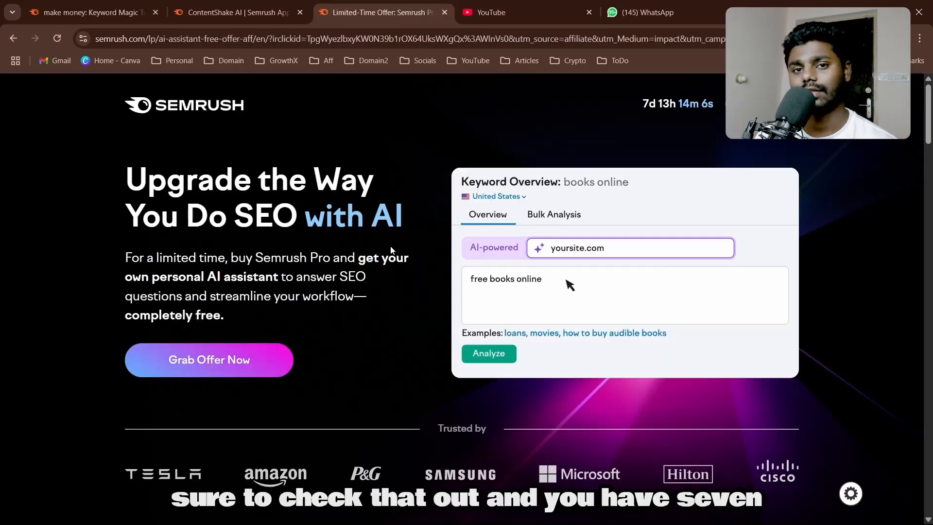